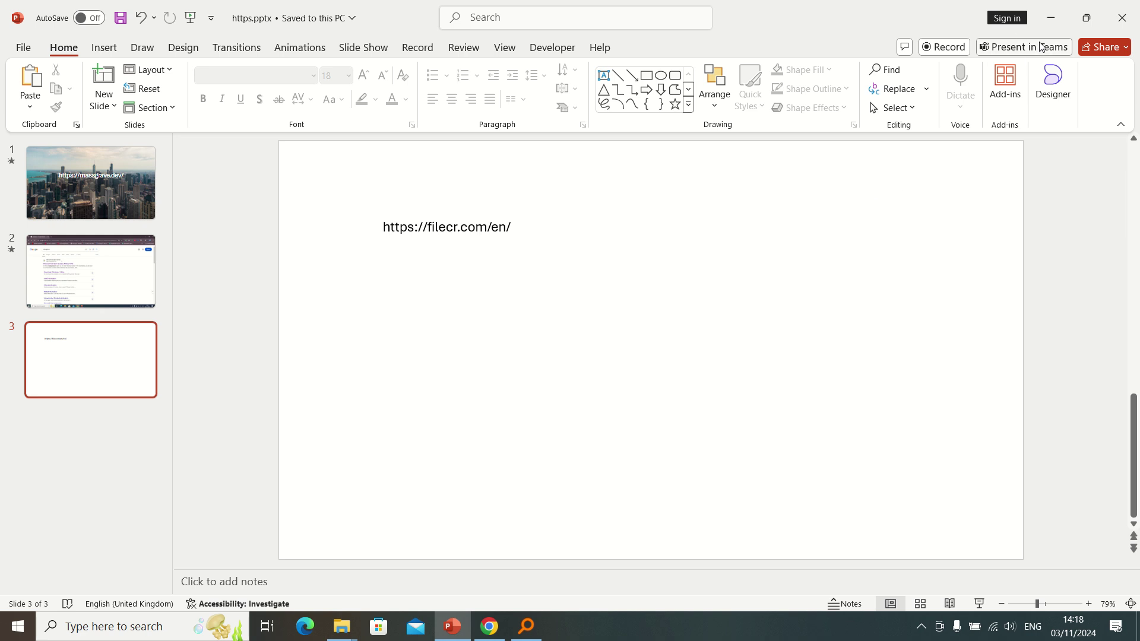
# Minimize the presentation to show the desktop and move the Foxit PhantomPDF archive closer to the shortcut icons.
pyautogui.click(1049, 18)
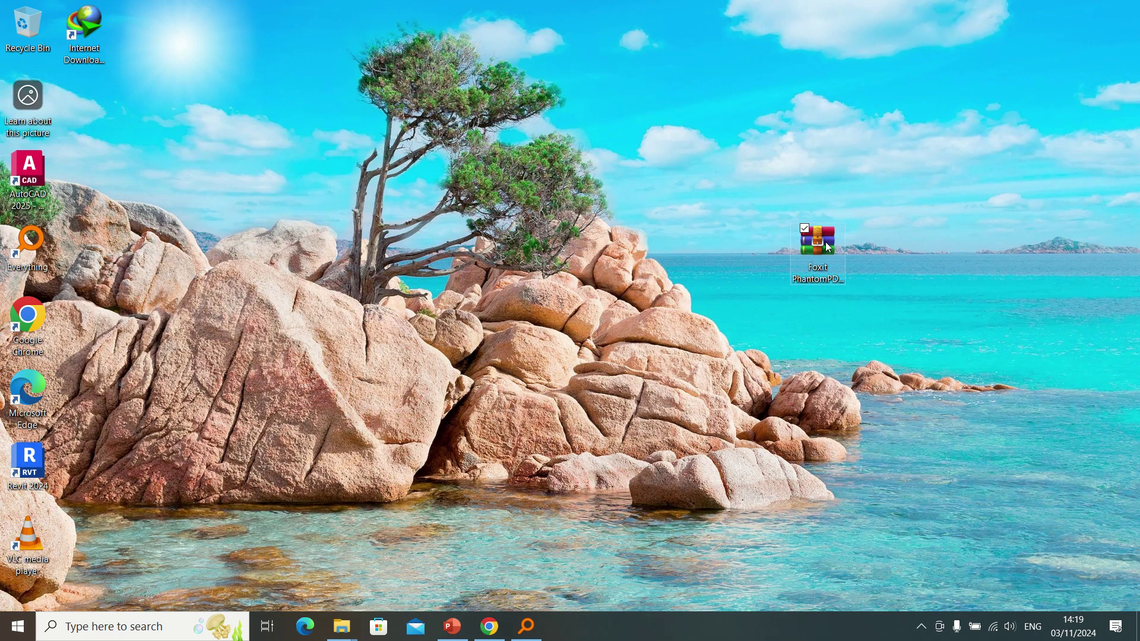
pyautogui.moveTo(829, 249); pyautogui.dragTo(374, 315)
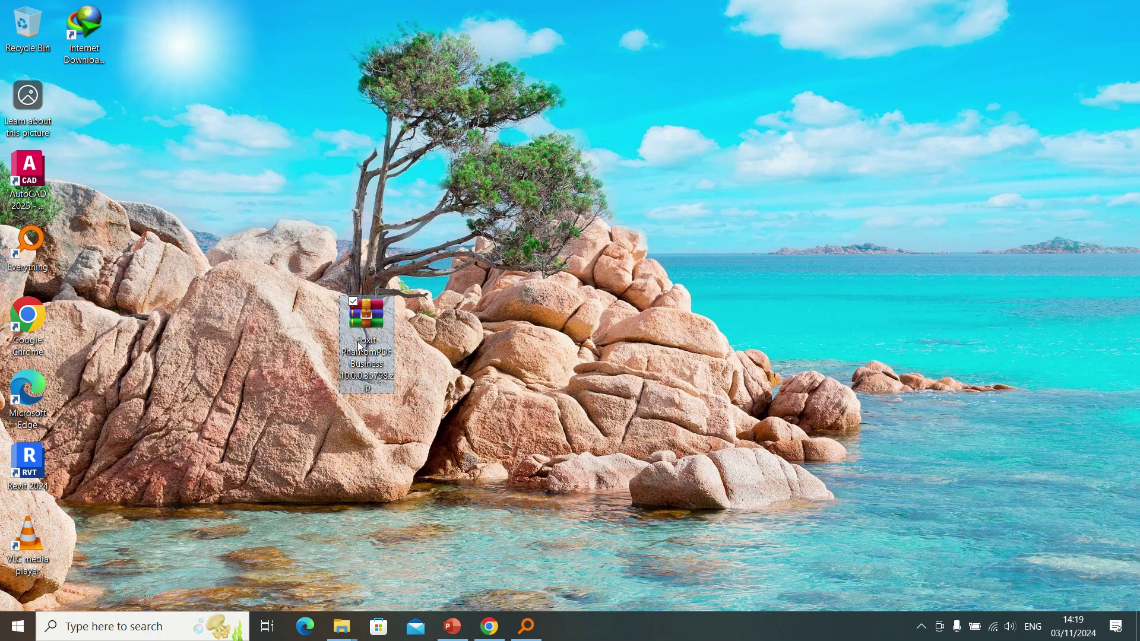
pyautogui.moveTo(365, 343)
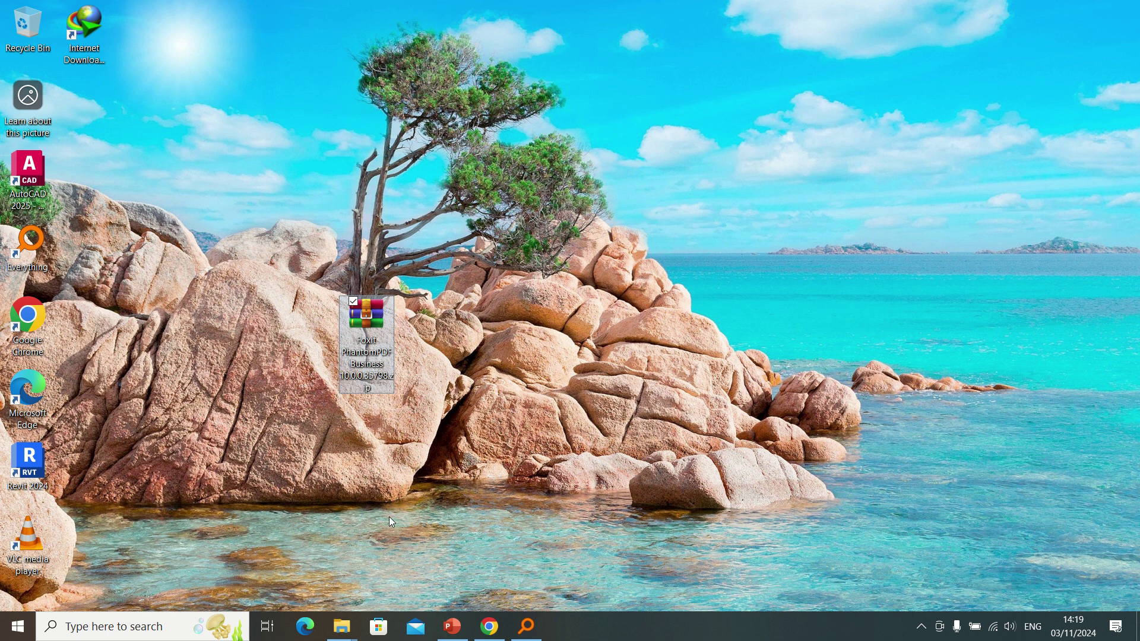
# Turn off real-time protection in the Windows Security virus and threat protection settings, and minimize the window.
pyautogui.click(921, 627)
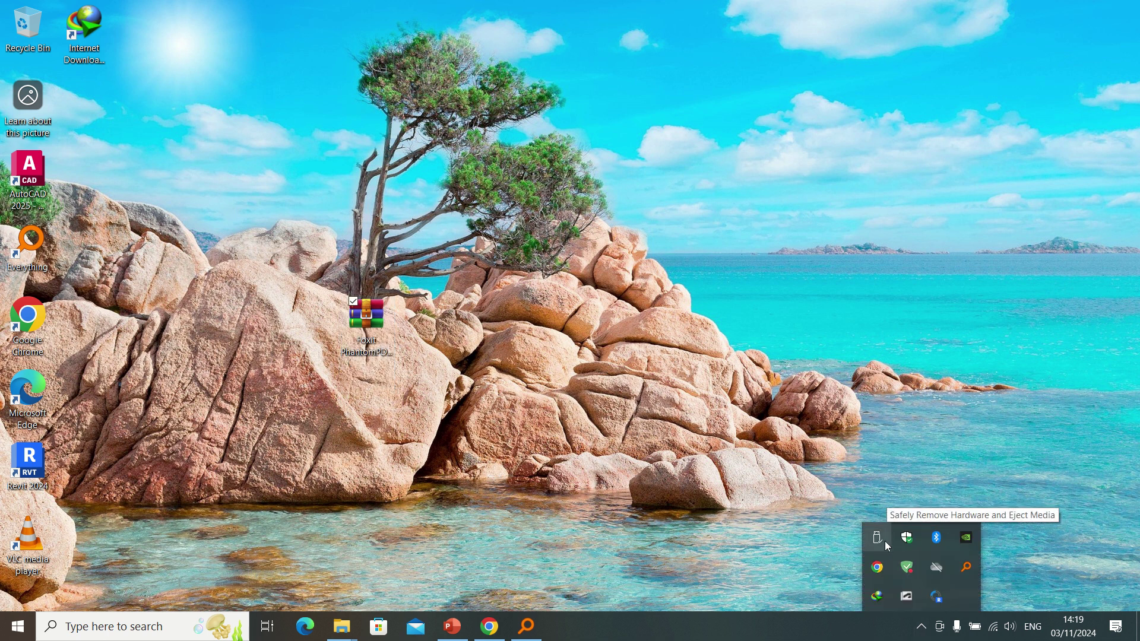
pyautogui.click(906, 539)
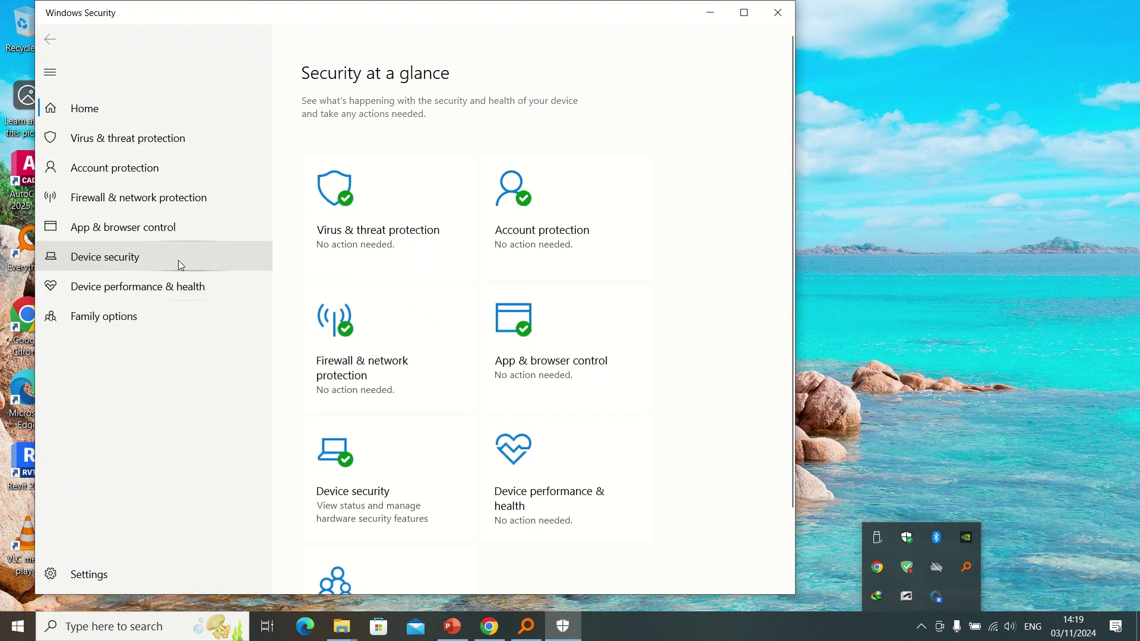
pyautogui.click(187, 149)
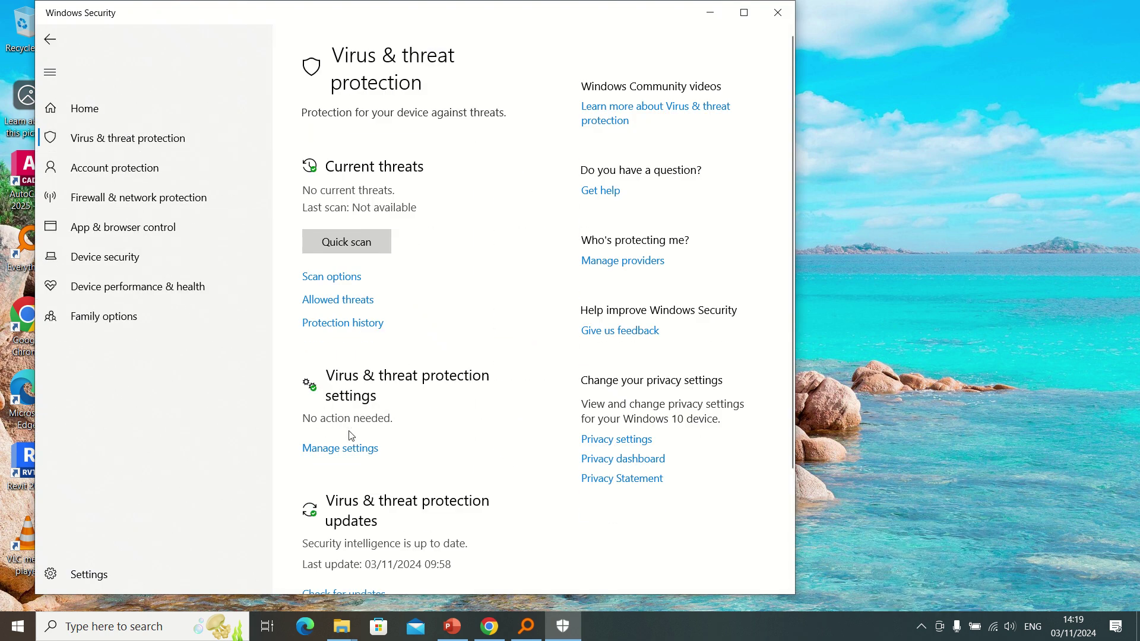
pyautogui.click(341, 448)
pyautogui.click(324, 279)
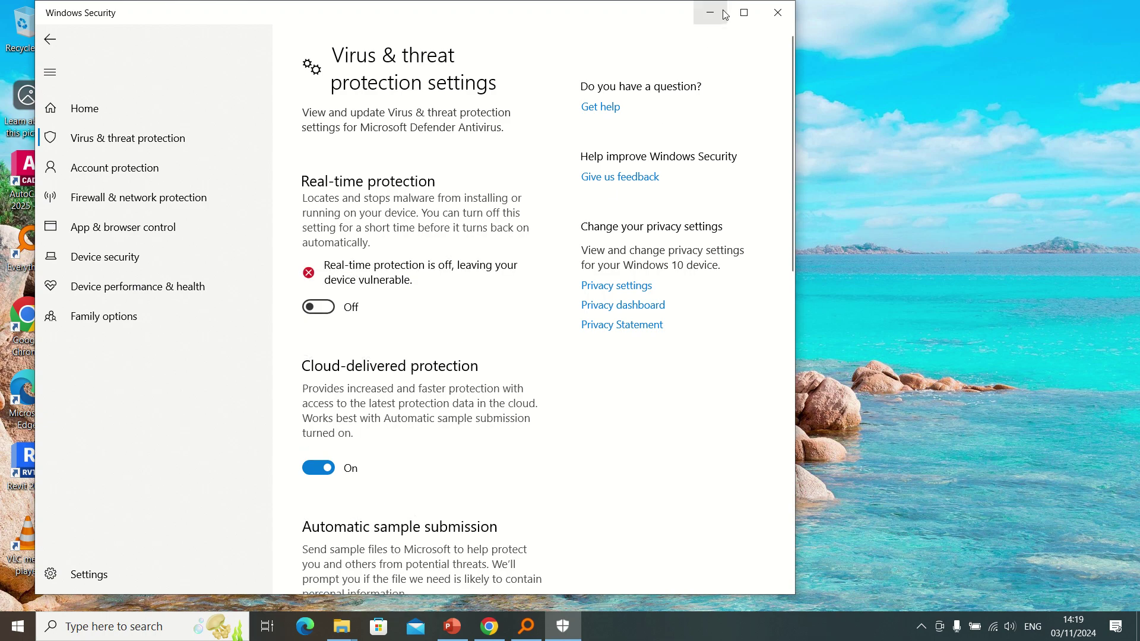
pyautogui.click(710, 12)
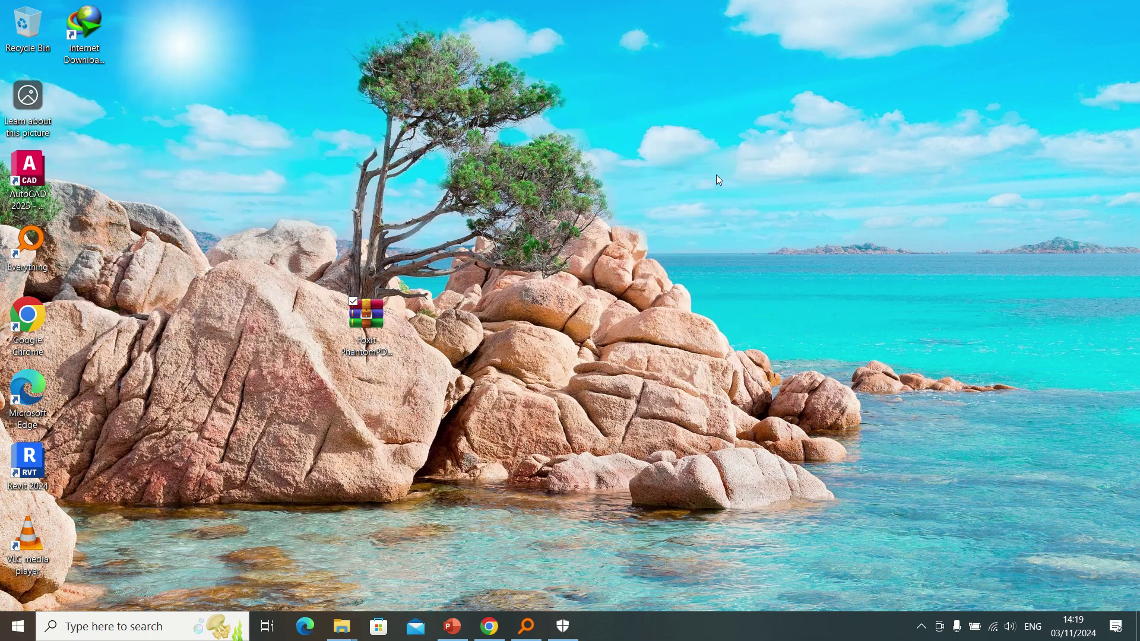
# Extract the Foxit PhantomPDF archive into its own folder on the desktop and move the archive into the open sky area.
pyautogui.click(373, 328)
pyautogui.rightClick(373, 328)
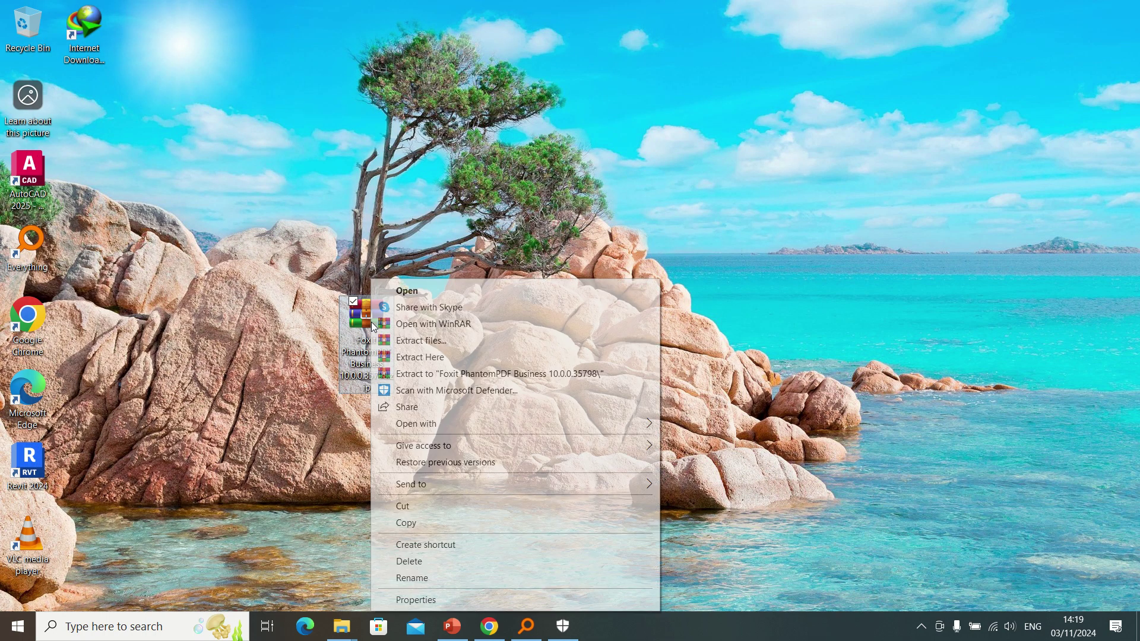
pyautogui.click(493, 374)
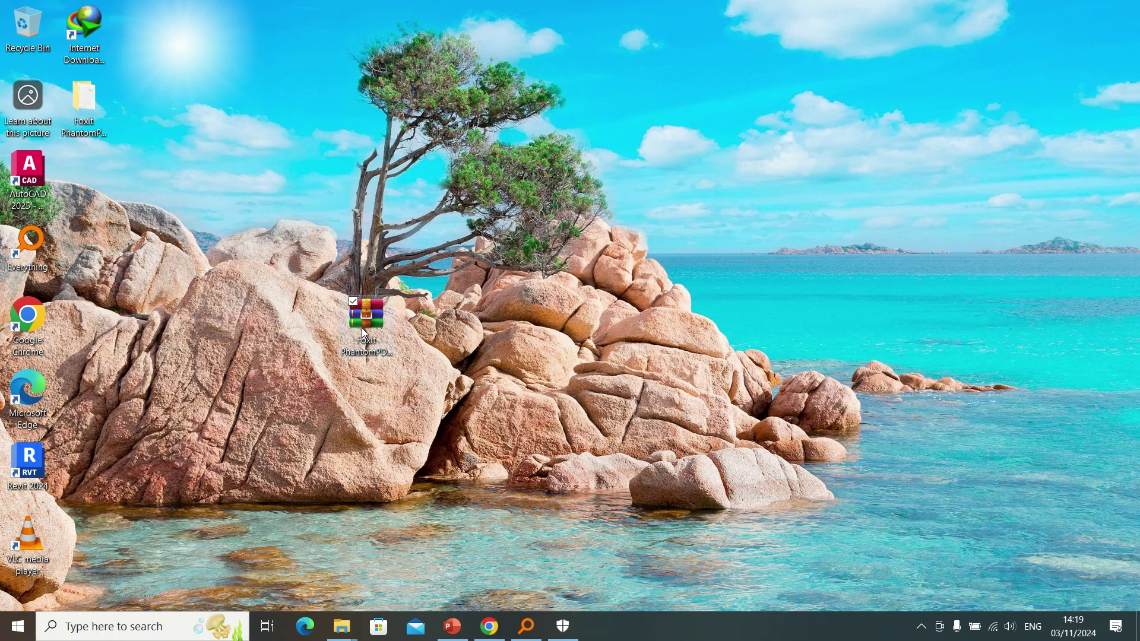
pyautogui.moveTo(362, 328); pyautogui.dragTo(689, 127)
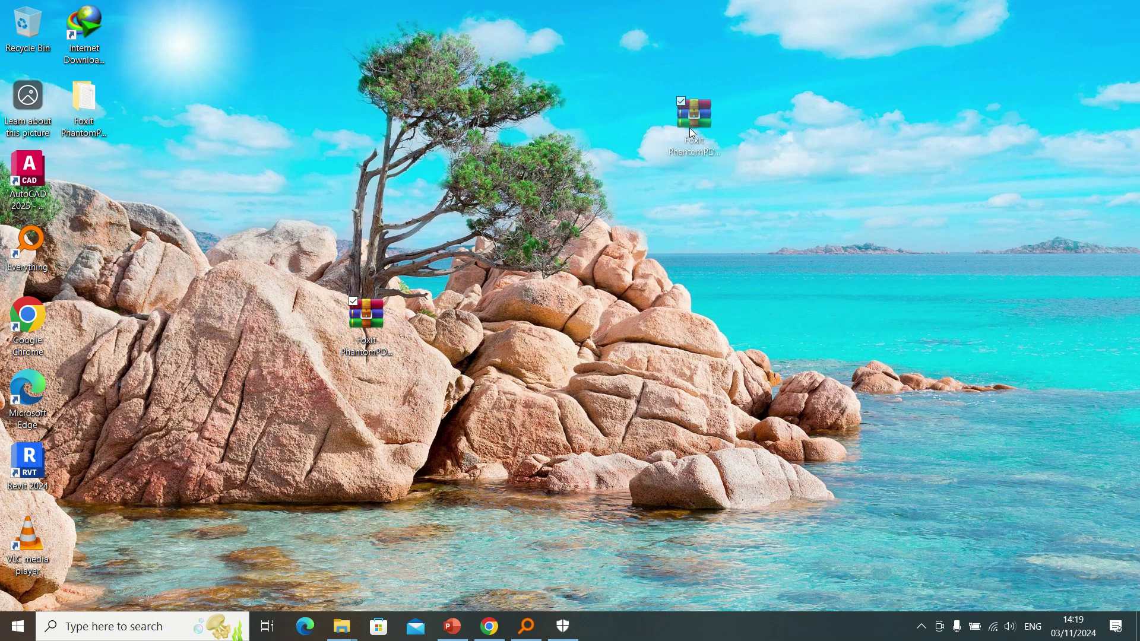
# Open the extracted Foxit PhantomPDF folder and read the installation instructions in Instrucciones.txt.
pyautogui.click(89, 111)
pyautogui.doubleClick(89, 111)
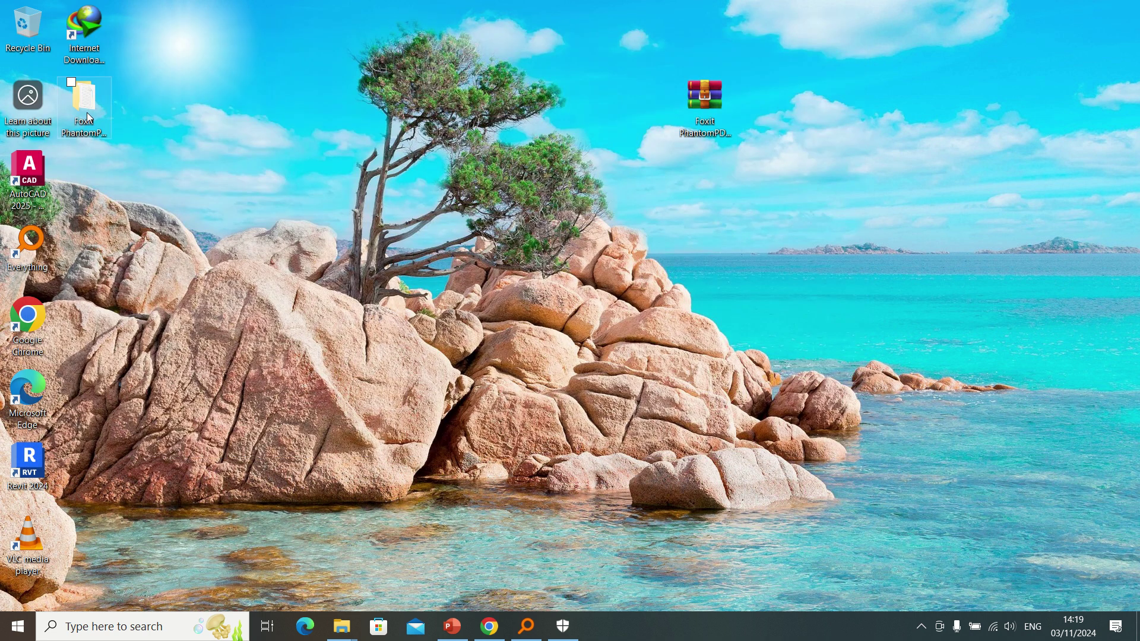
pyautogui.click(89, 117)
pyautogui.doubleClick(89, 117)
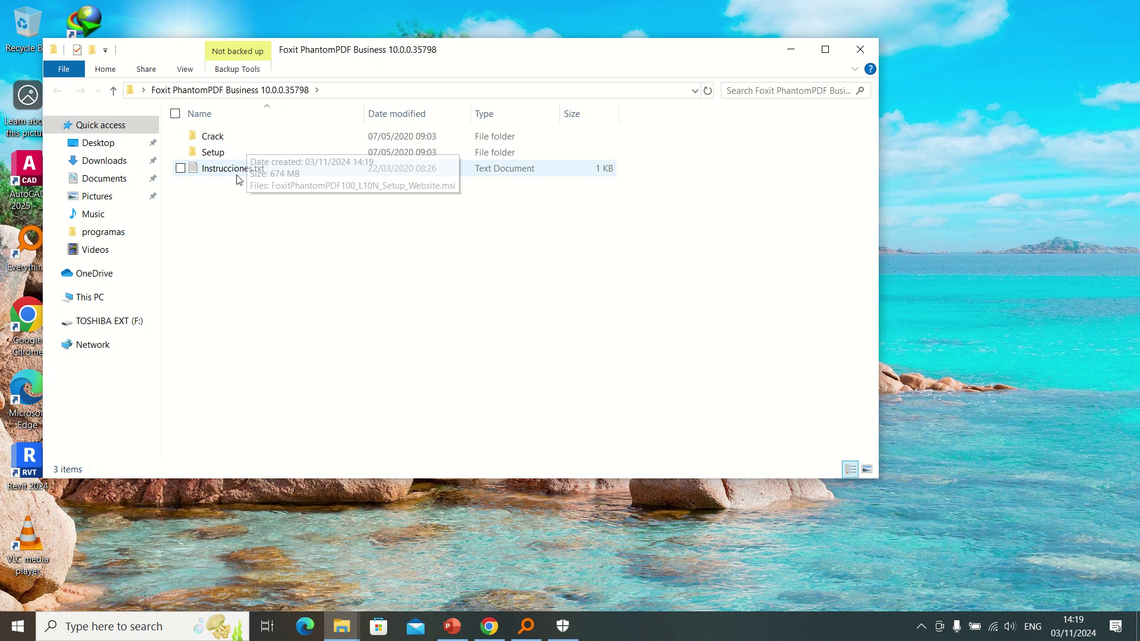
pyautogui.doubleClick(236, 170)
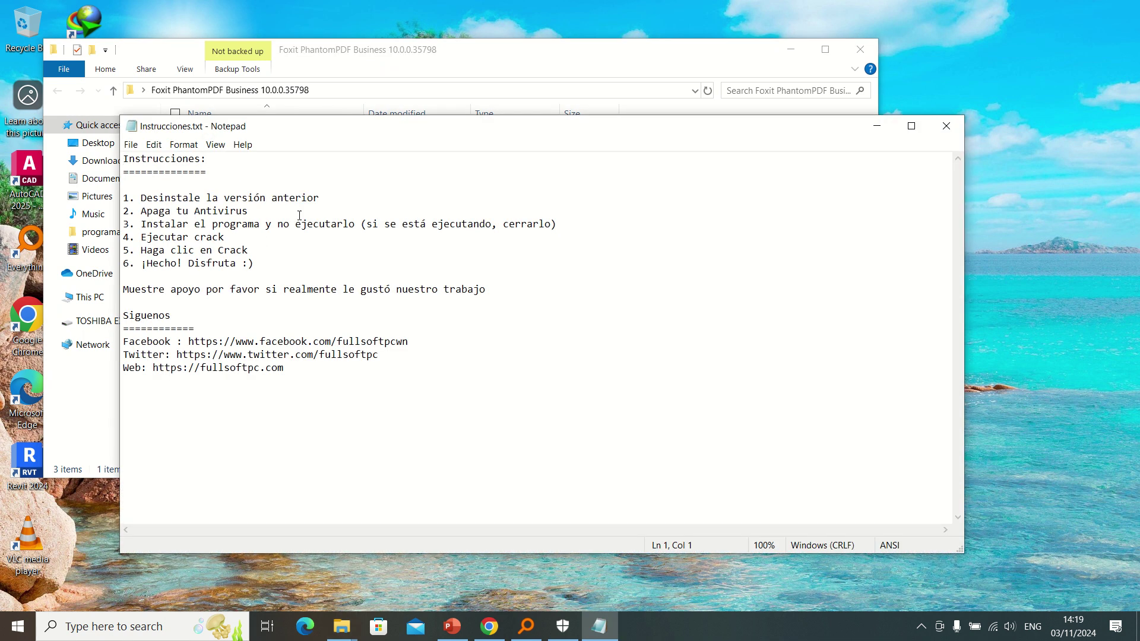
pyautogui.click(946, 126)
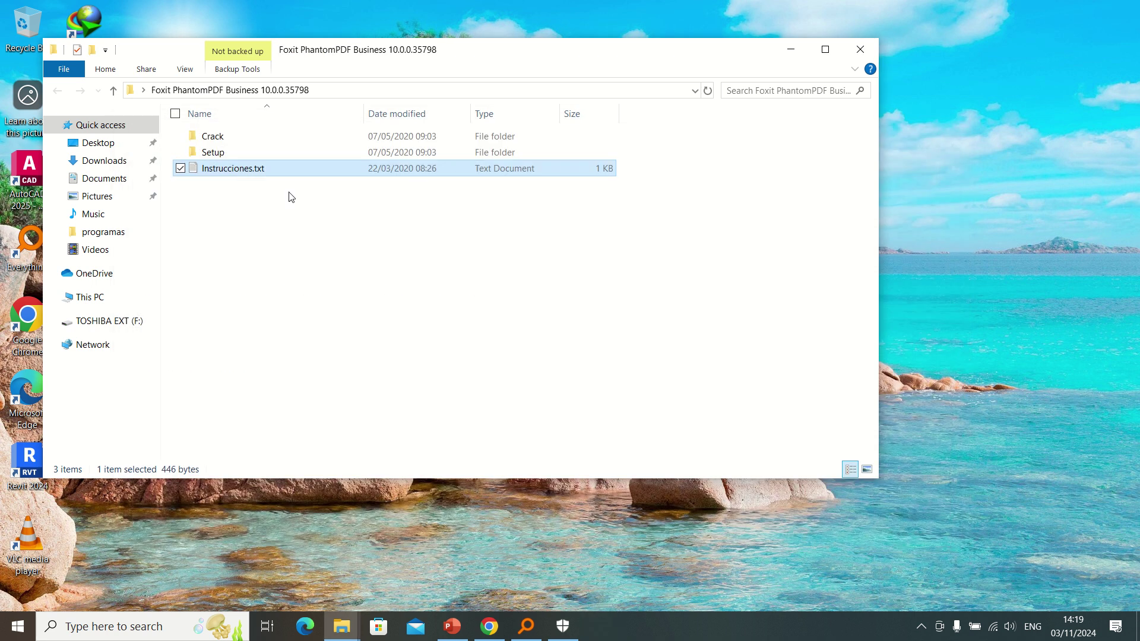
# Start the FoxitPhantomPDF100_L10N_Setup_Website installer from the Setup folder.
pyautogui.doubleClick(225, 155)
pyautogui.click(236, 139)
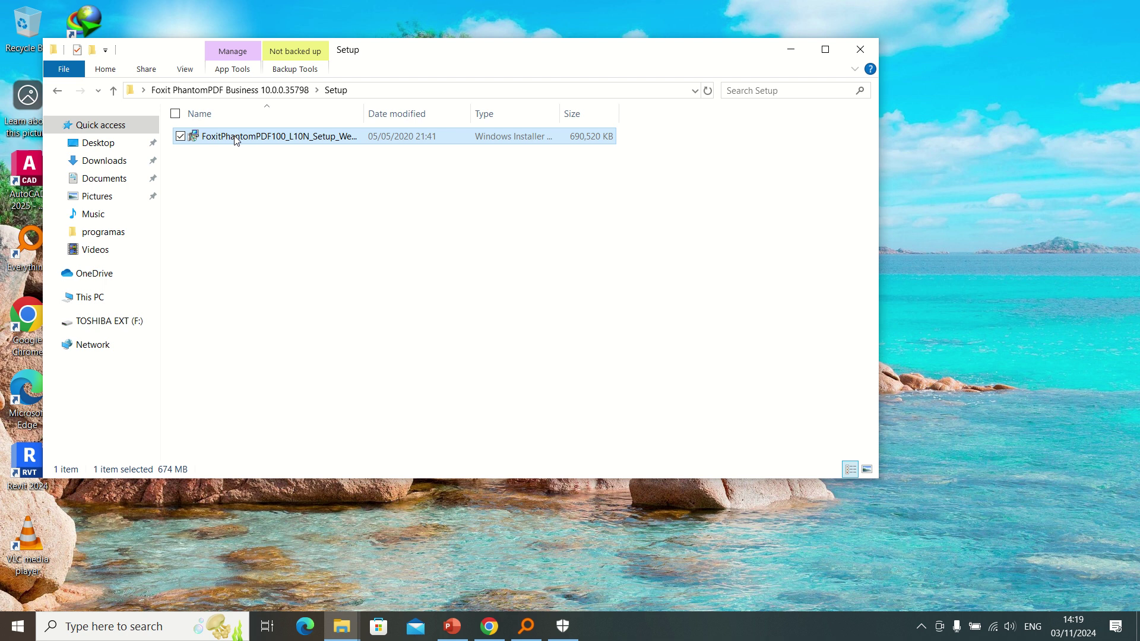
pyautogui.rightClick(236, 139)
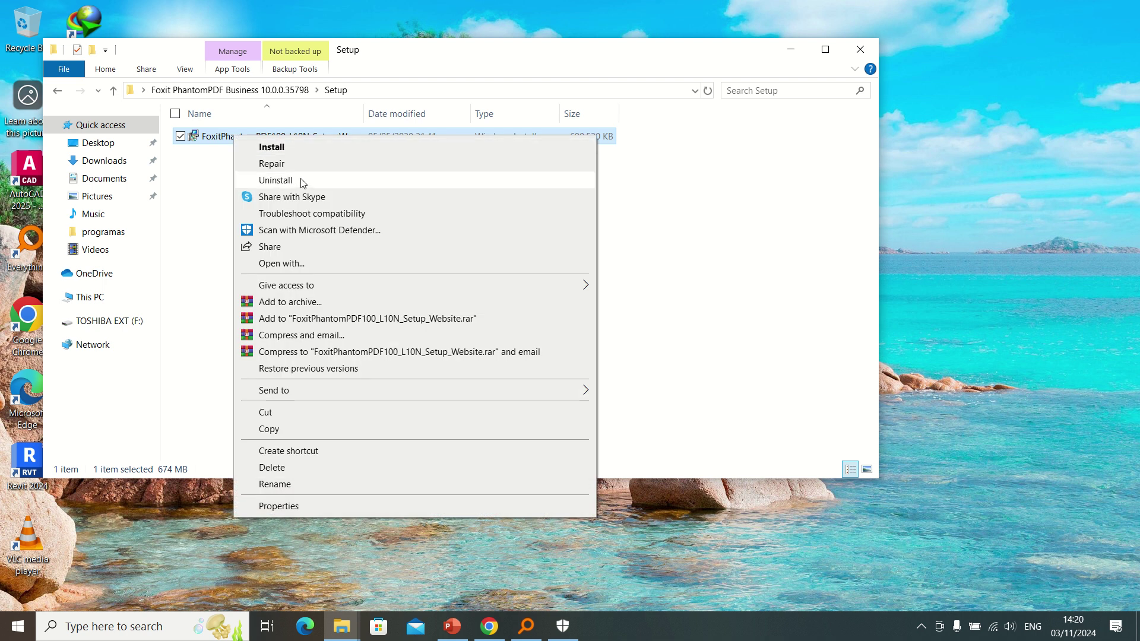
pyautogui.click(672, 290)
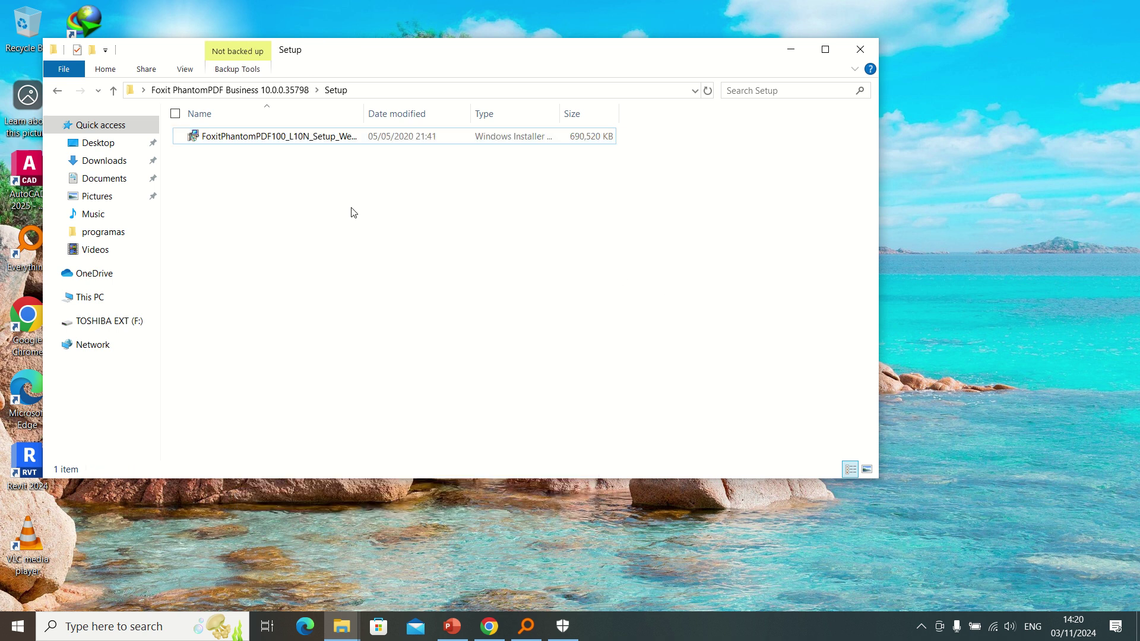
pyautogui.doubleClick(236, 139)
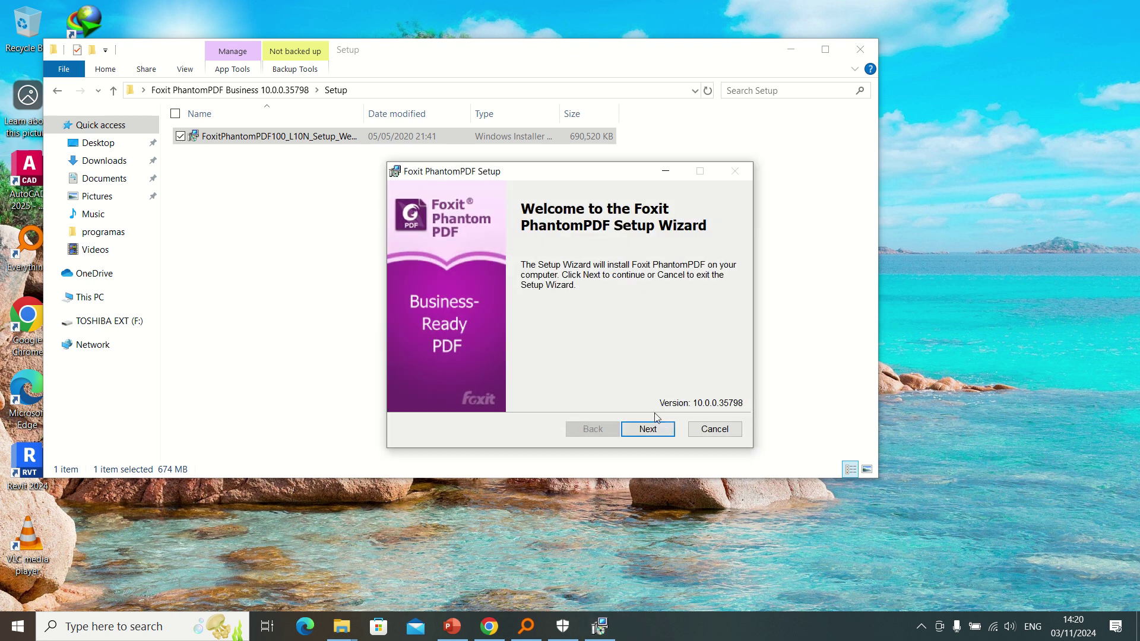
# Accept the license agreement and install Foxit PhantomPDF with the Typical setup type in C:\Program Files (x86)\Foxit Software\, approving the system prompt.
pyautogui.moveTo(579, 179); pyautogui.dragTo(529, 173)
pyautogui.click(599, 423)
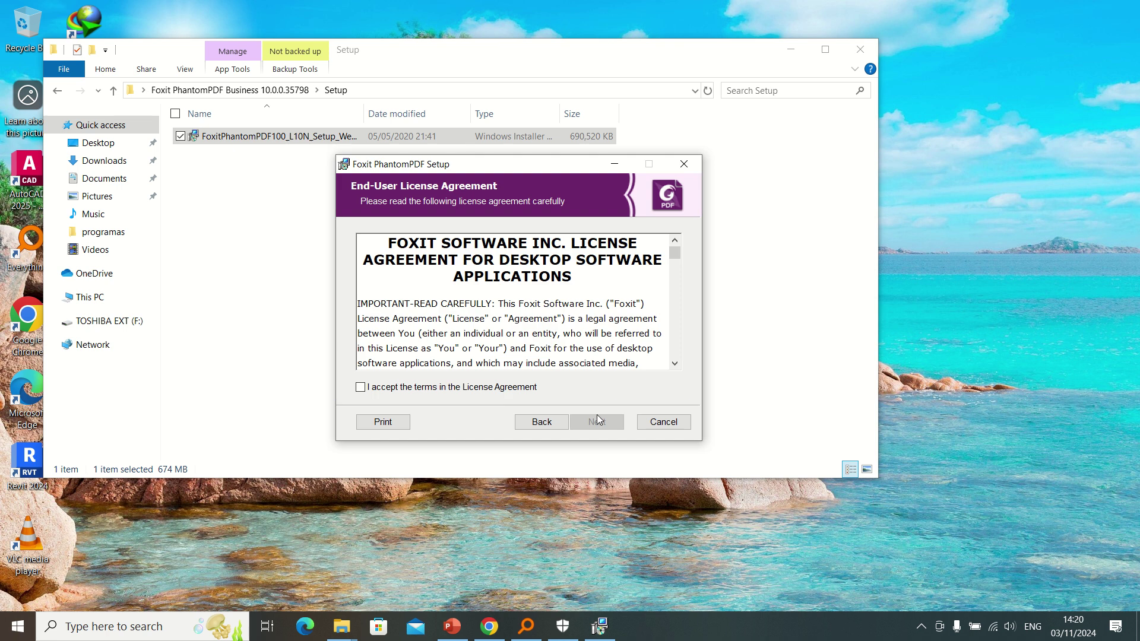
pyautogui.click(360, 387)
pyautogui.click(596, 423)
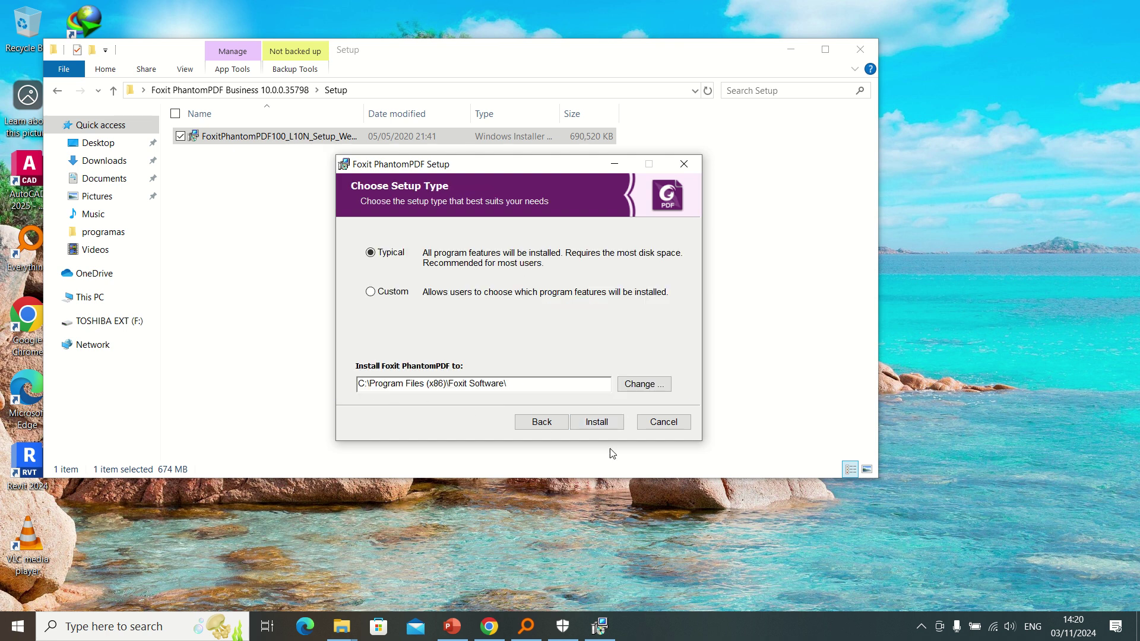
pyautogui.click(605, 425)
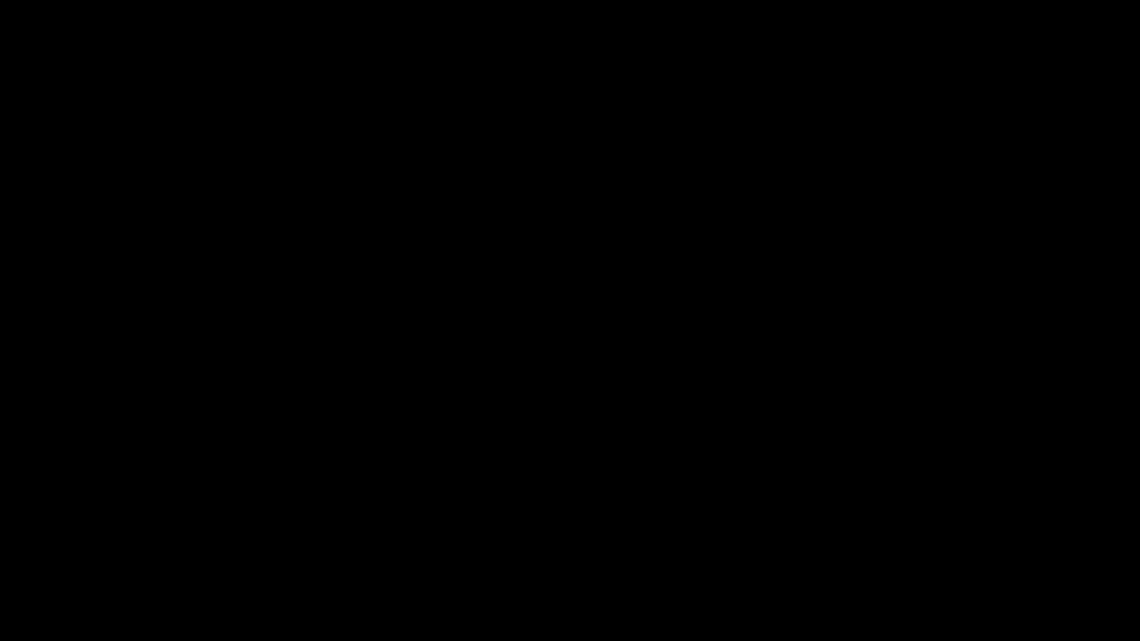
pyautogui.click(507, 416)
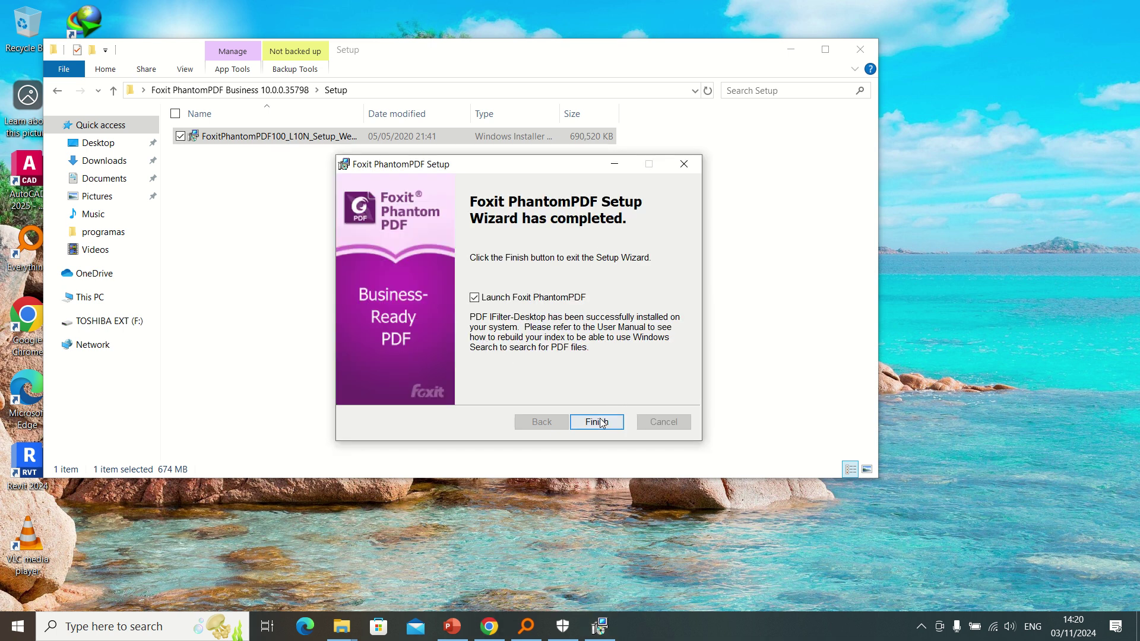
# Finish the setup wizard with Launch Foxit PhantomPDF unchecked, minimize the folder window and close the activation window.
pyautogui.click(475, 298)
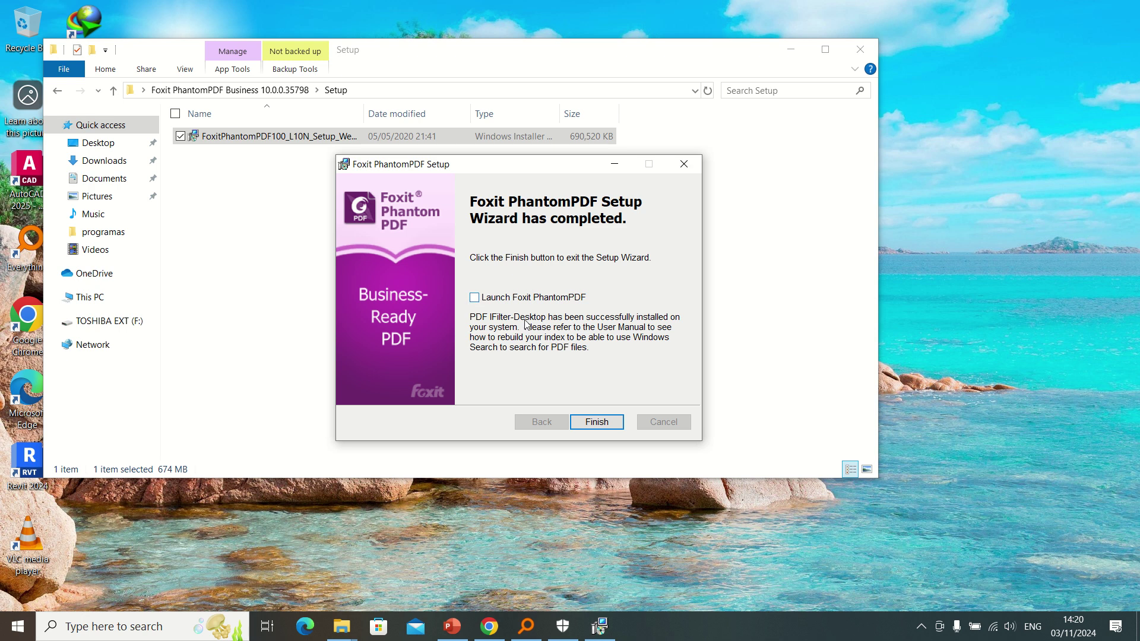
pyautogui.click(591, 420)
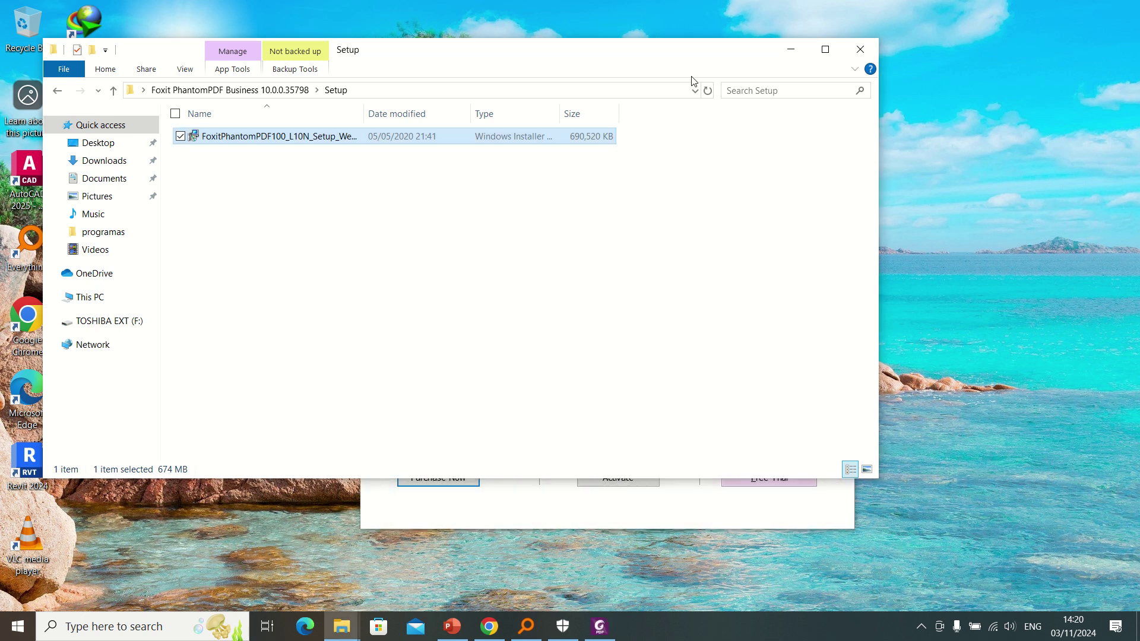
pyautogui.click(789, 52)
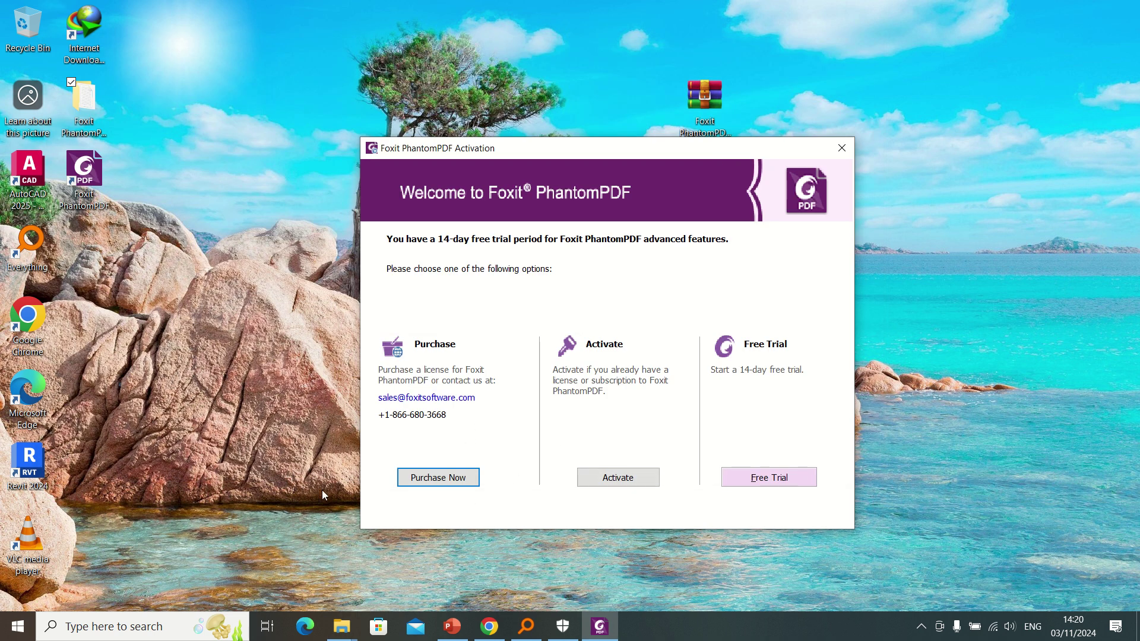
pyautogui.click(842, 149)
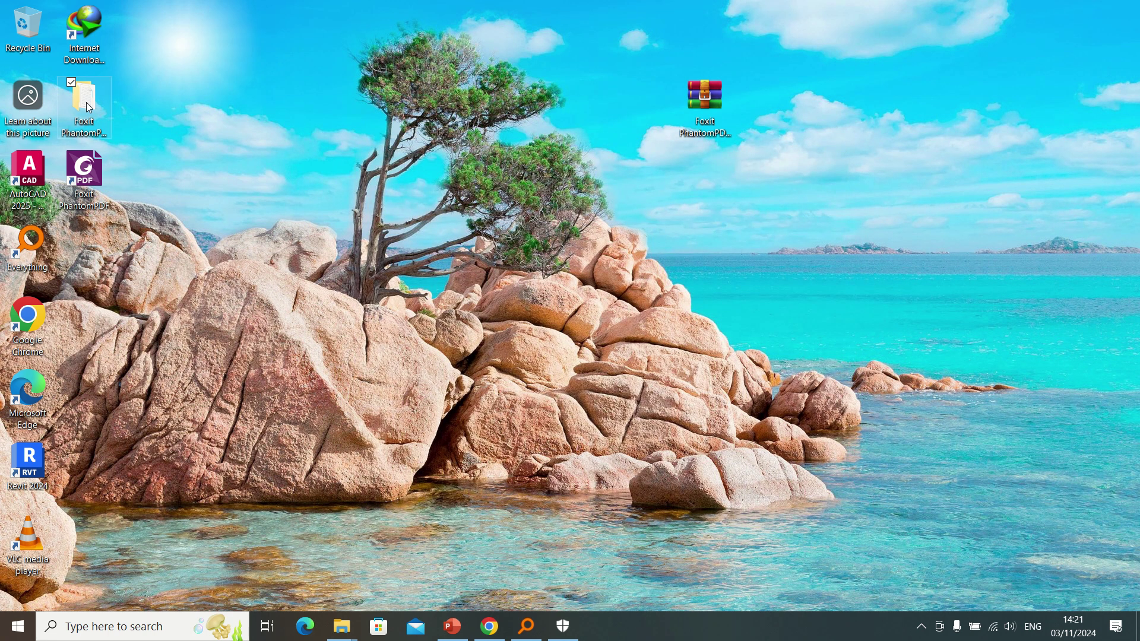
# Run Foxit PhantomPDF Business Crack.exe from the extracted Crack folder as administrator.
pyautogui.doubleClick(87, 101)
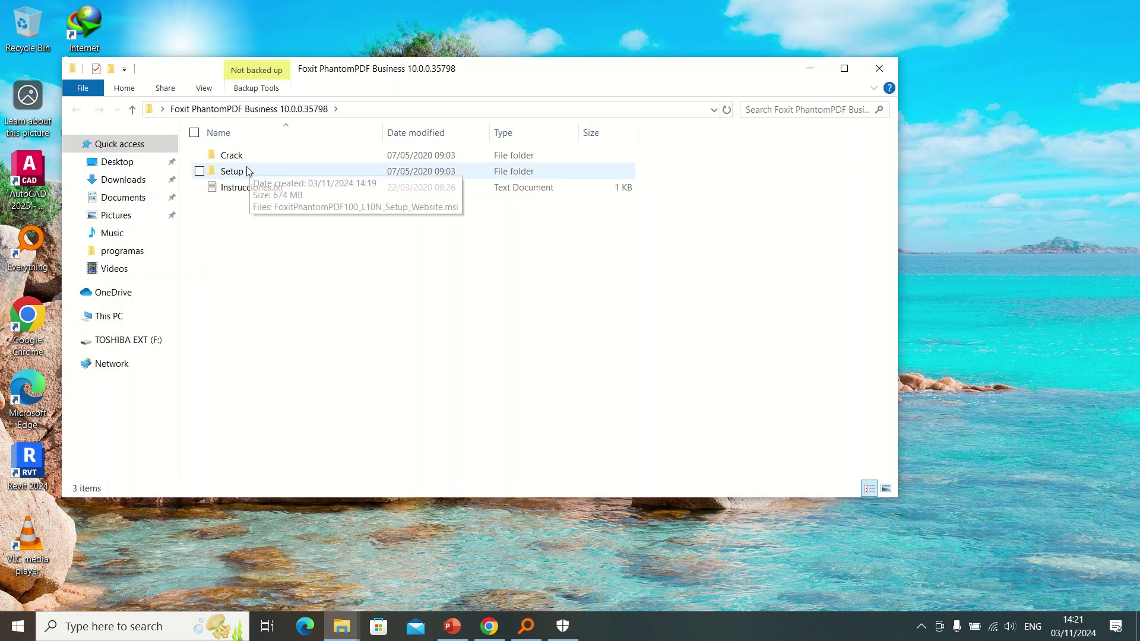
pyautogui.doubleClick(249, 157)
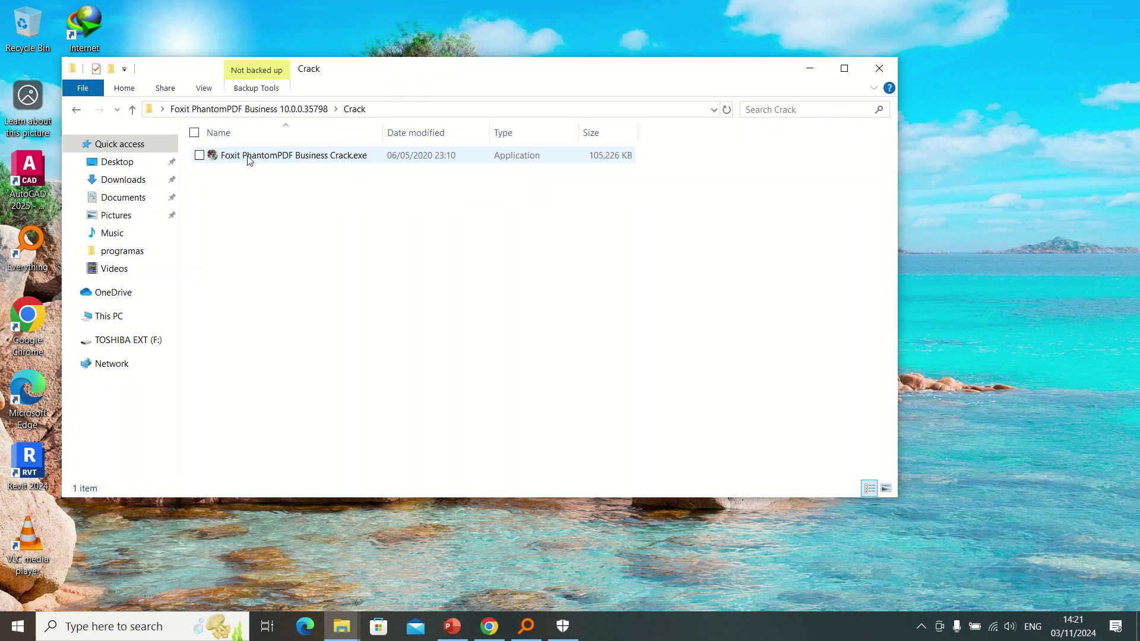
pyautogui.click(282, 157)
pyautogui.rightClick(282, 160)
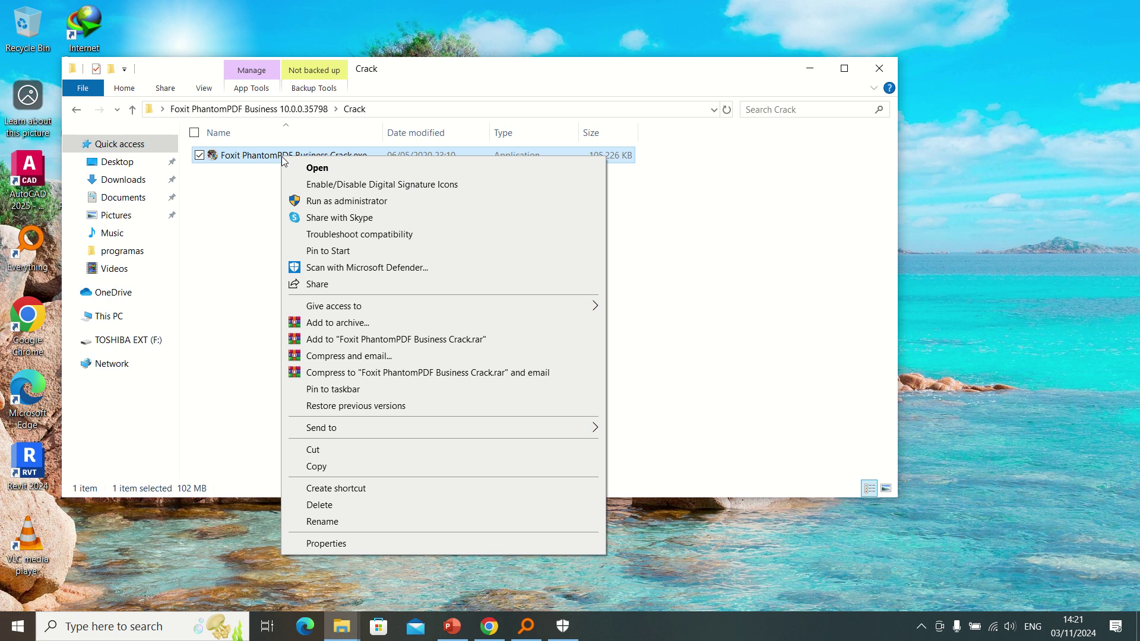
pyautogui.click(318, 201)
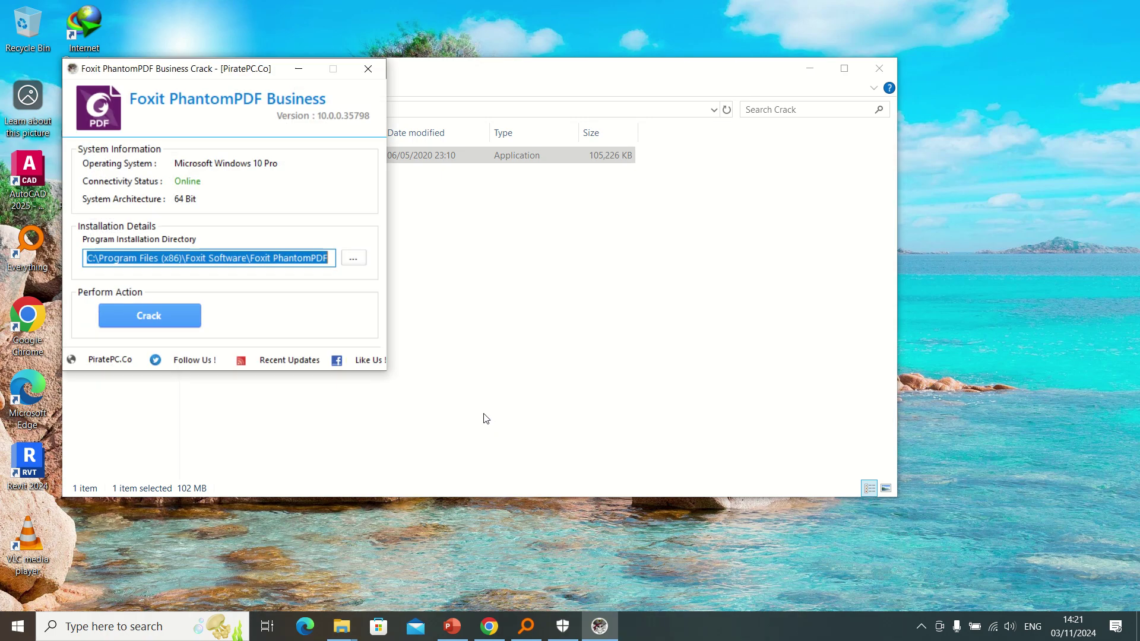
# Apply the crack to the Foxit PhantomPDF installation directory, dismiss its messages and close the tool.
pyautogui.click(160, 321)
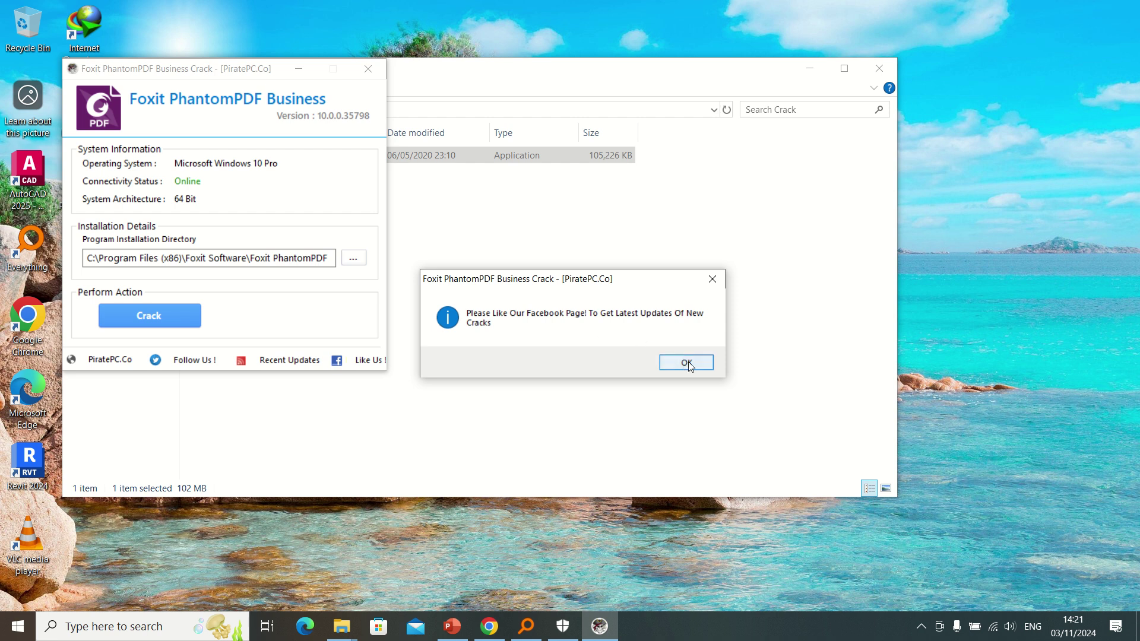
pyautogui.click(684, 363)
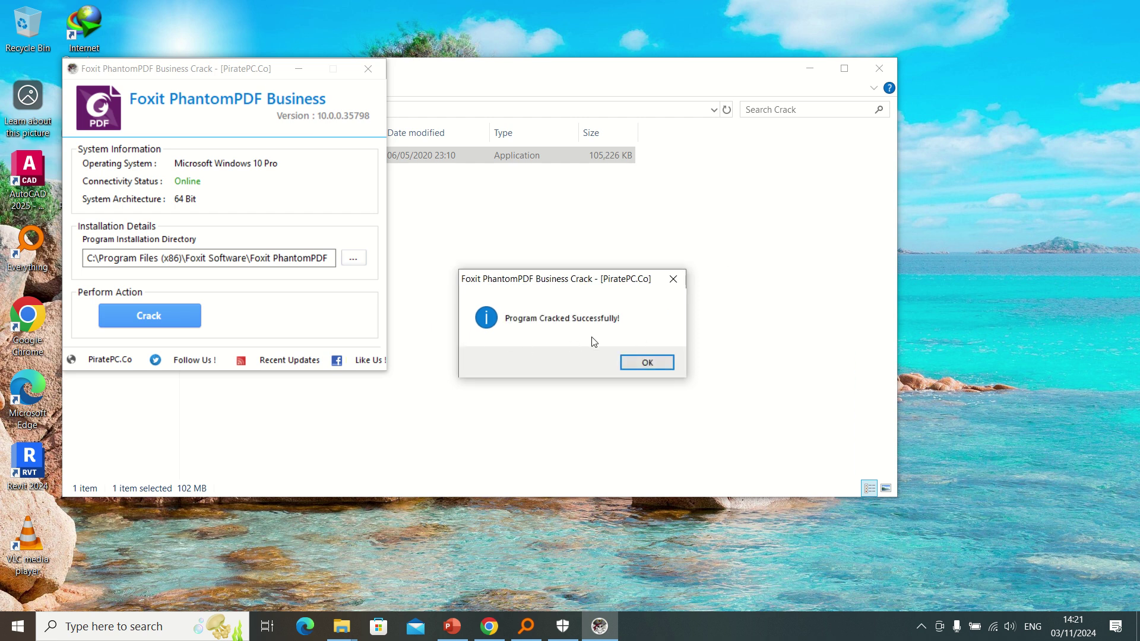
pyautogui.click(648, 363)
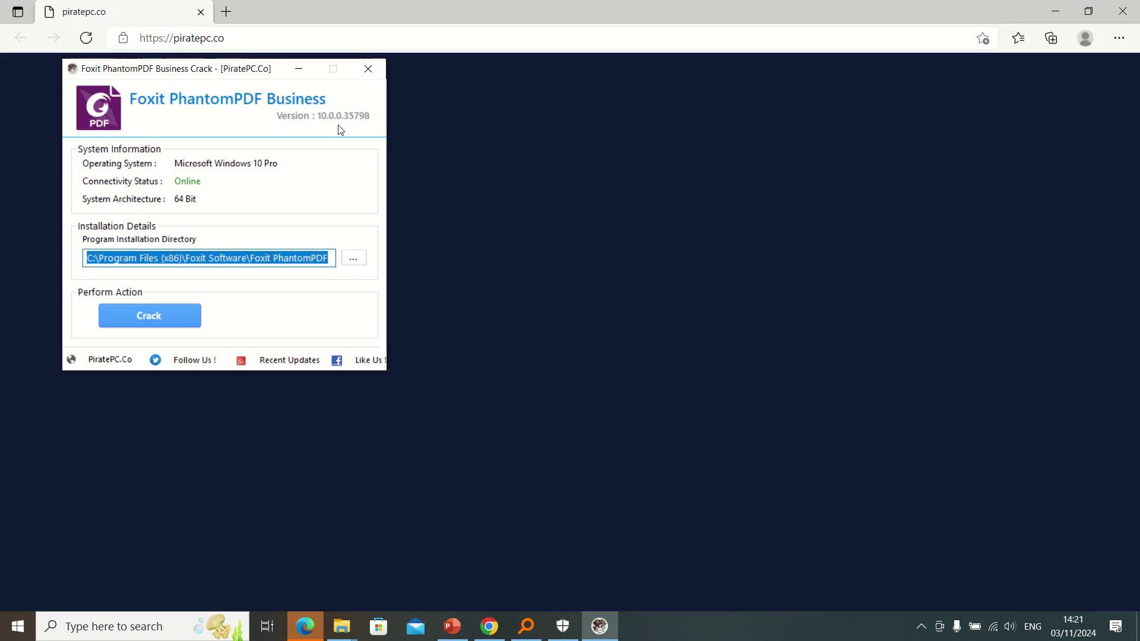
pyautogui.click(368, 70)
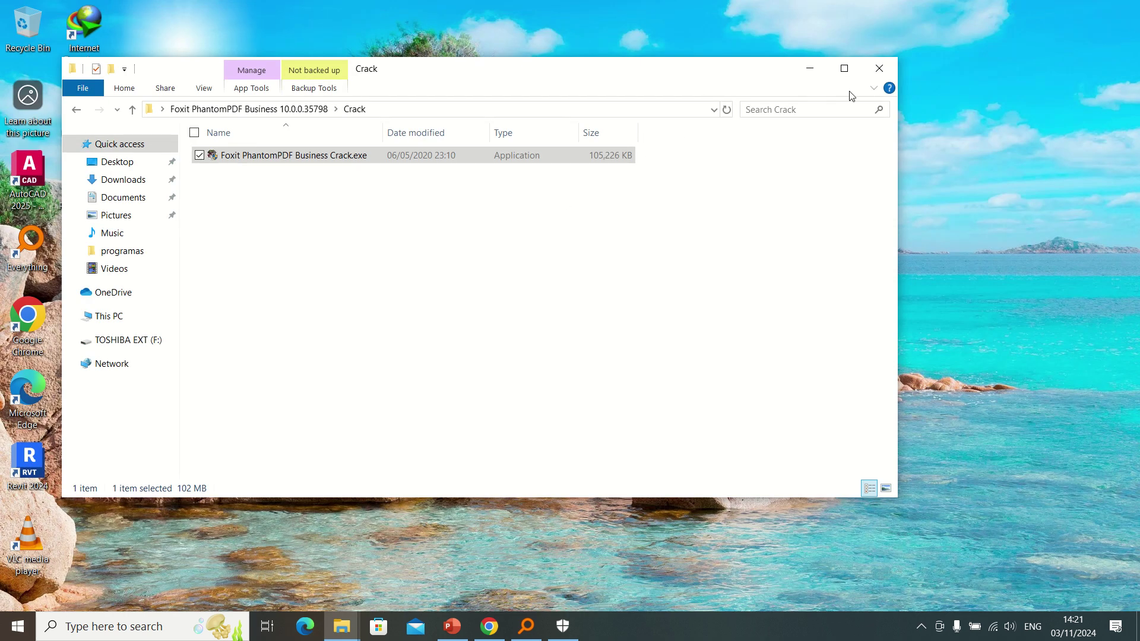
# Close the Crack folder window, refresh the desktop and permanently delete the extracted Foxit PhantomPDF Business 10.0.0.35798 folder.
pyautogui.click(878, 75)
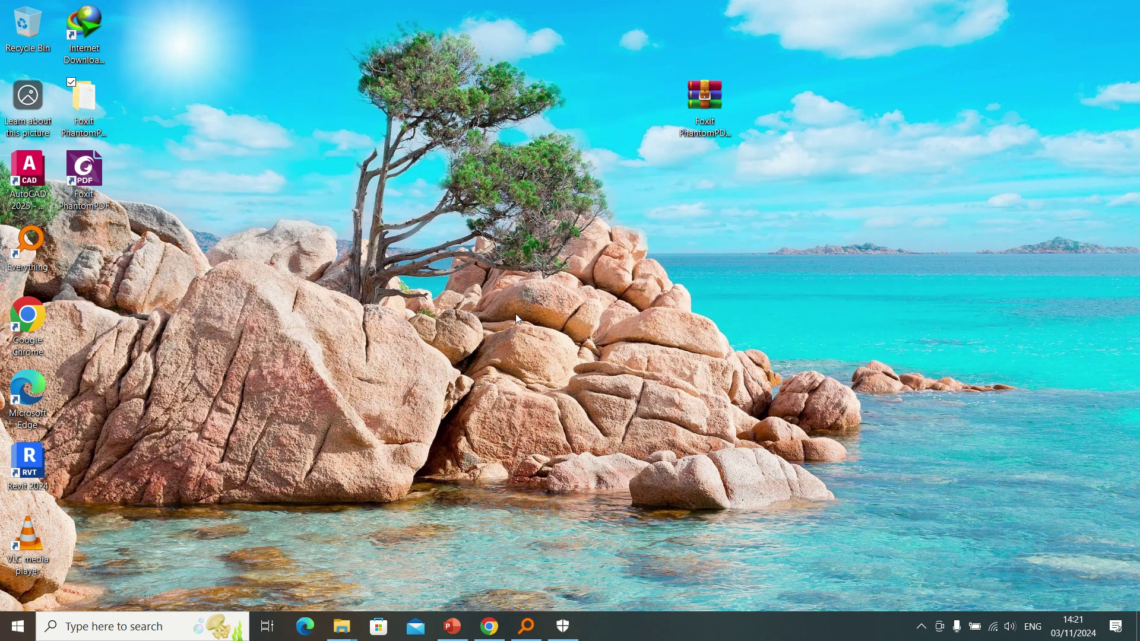
pyautogui.rightClick(500, 254)
pyautogui.click(555, 294)
pyautogui.click(89, 101)
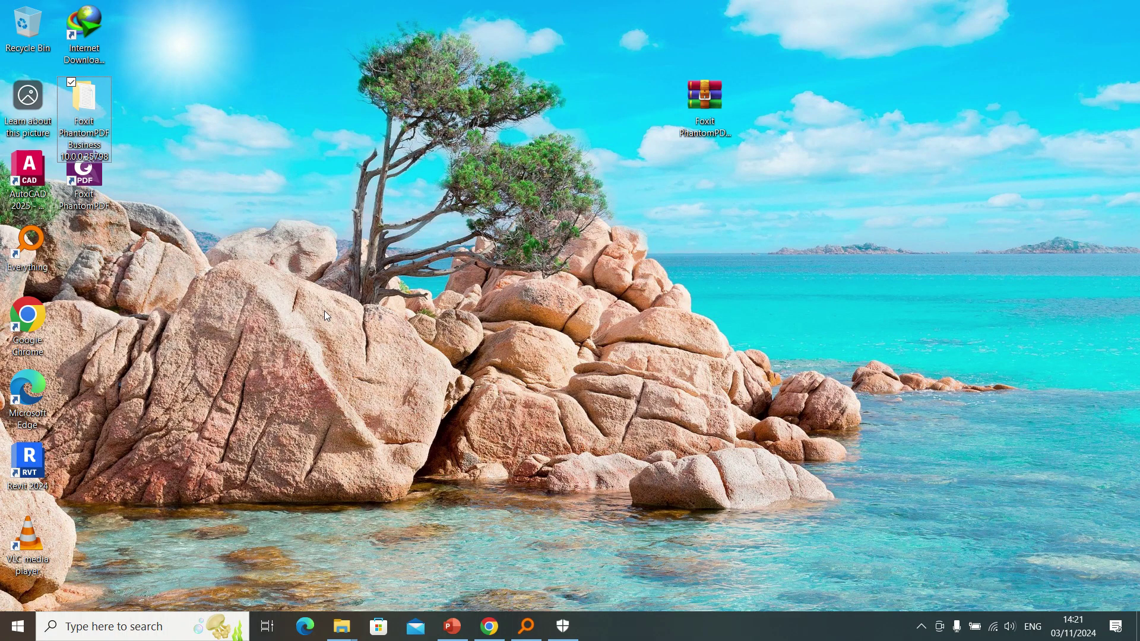
pyautogui.hotkey('shift', 'Delete')
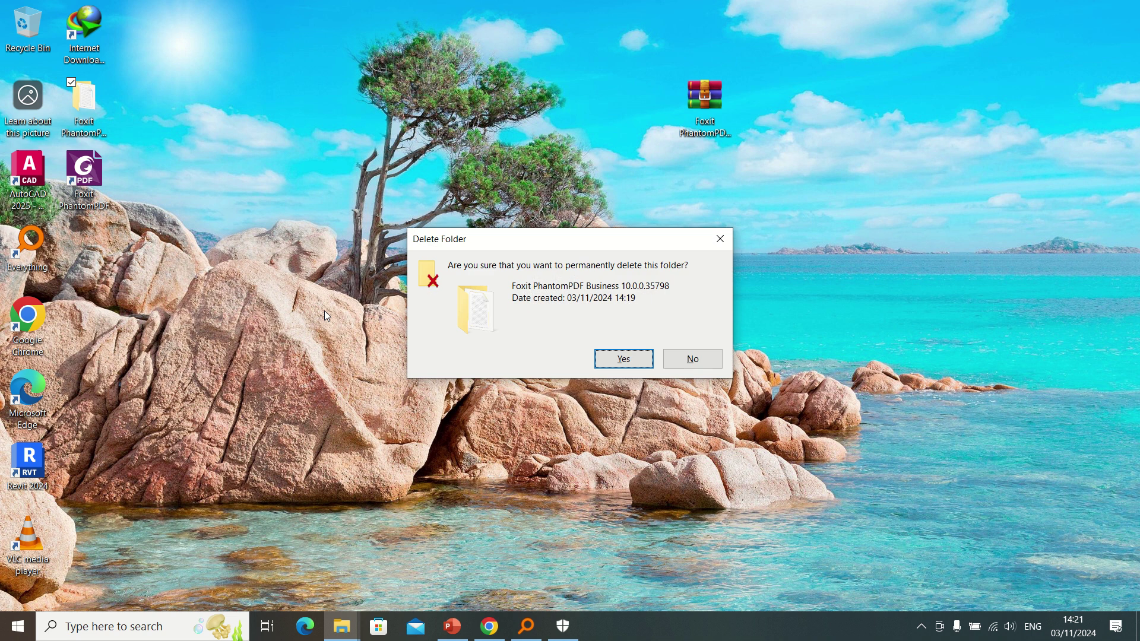
pyautogui.press('Return')
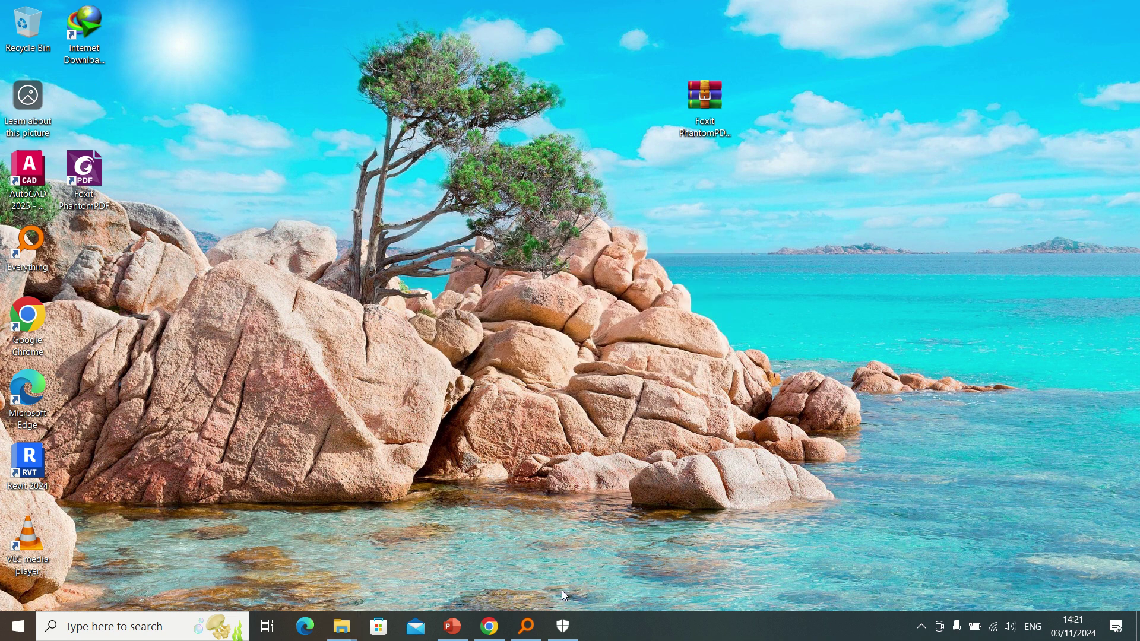
# Turn real-time protection back on in Windows Security, close its window and refresh the desktop.
pyautogui.click(563, 626)
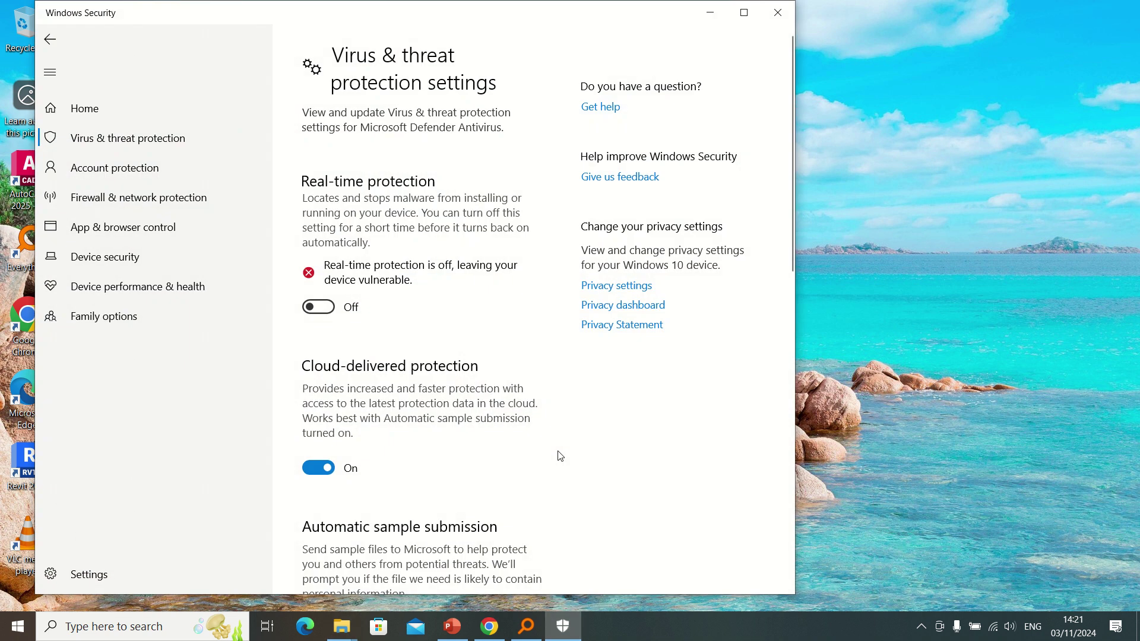
pyautogui.click(320, 309)
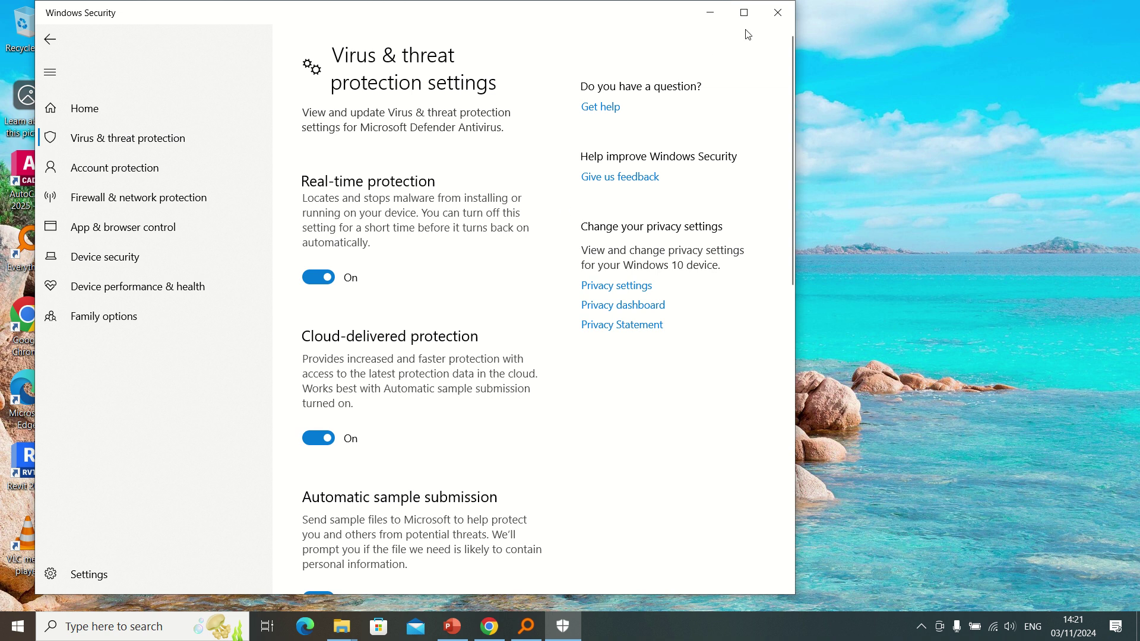
pyautogui.click(770, 14)
pyautogui.rightClick(317, 192)
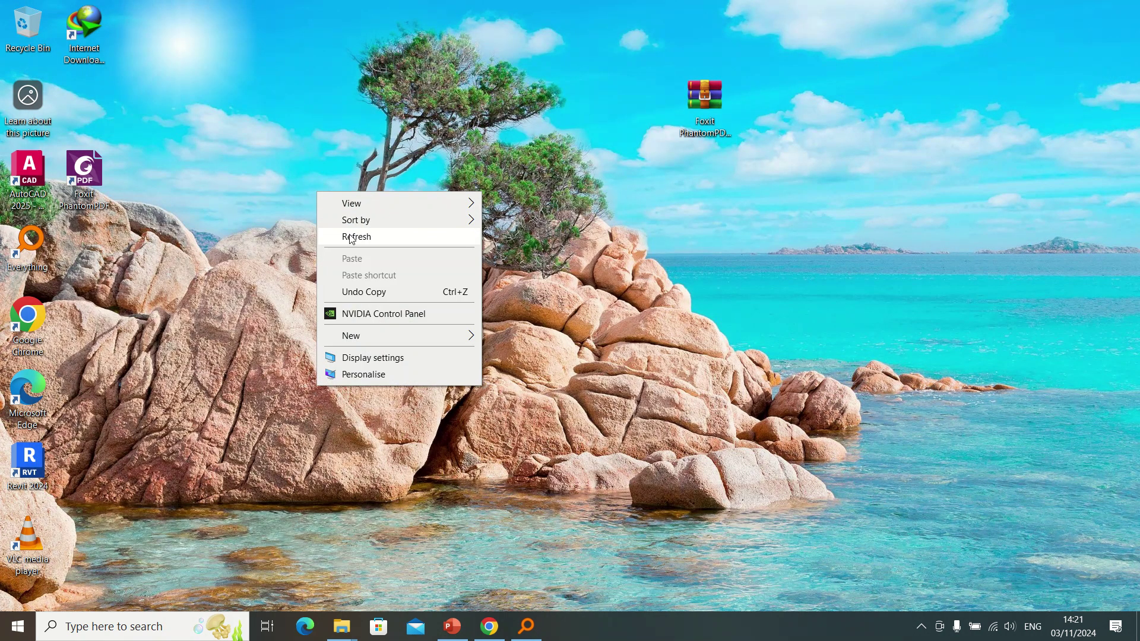
pyautogui.click(354, 237)
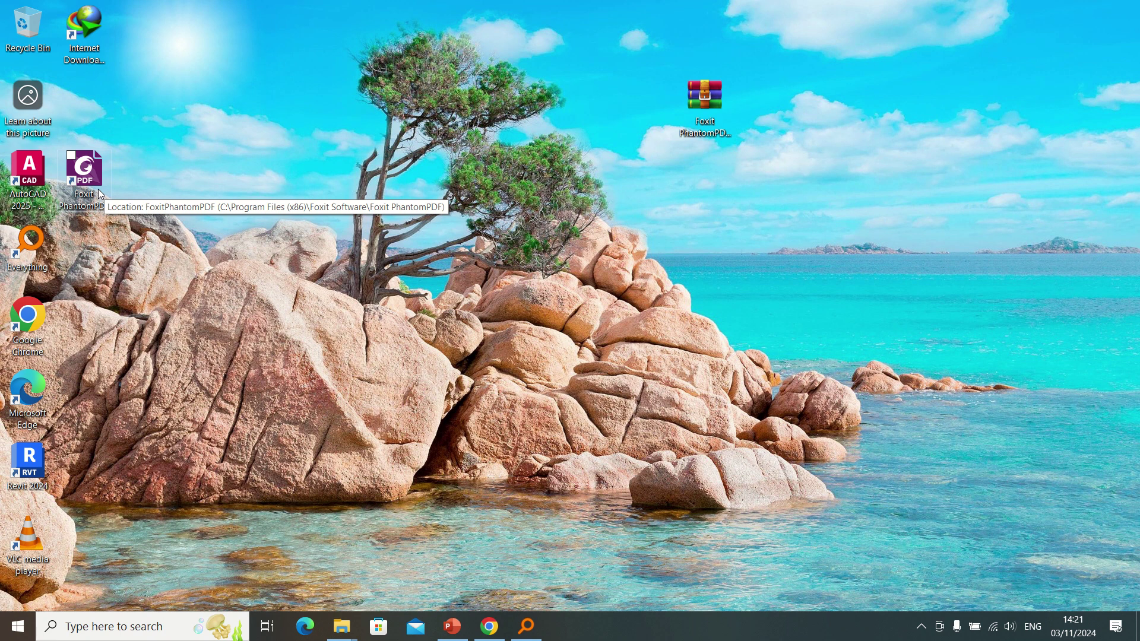
# Launch Foxit PhantomPDF in a maximized window and open SeccionSegunda.pdf from the Downloads folder.
pyautogui.click(89, 187)
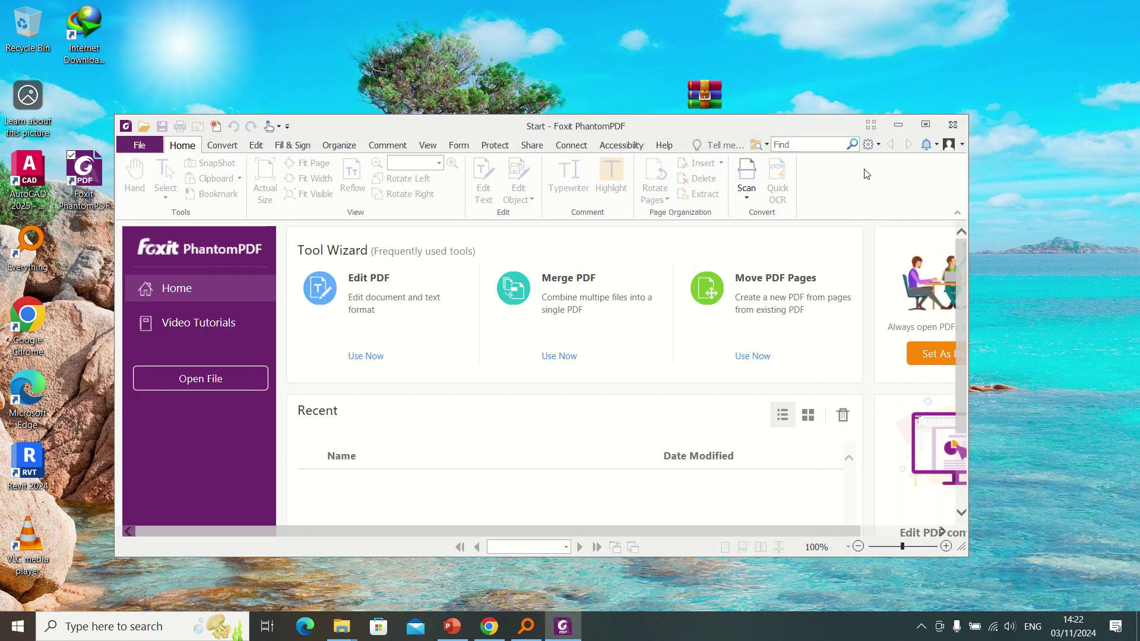
pyautogui.click(925, 124)
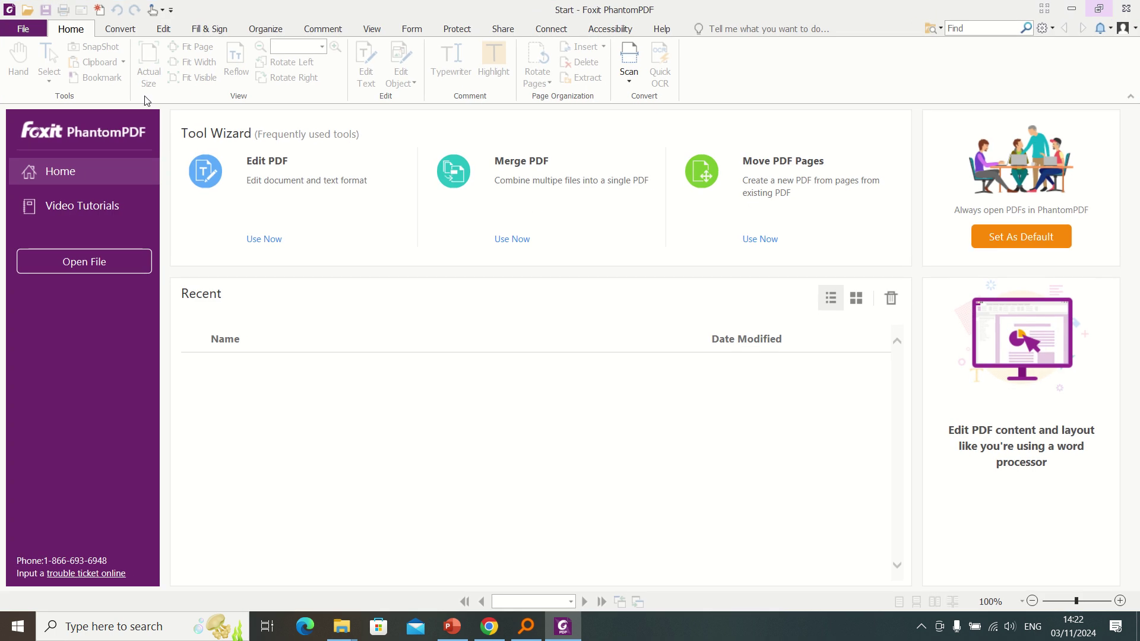
pyautogui.click(24, 30)
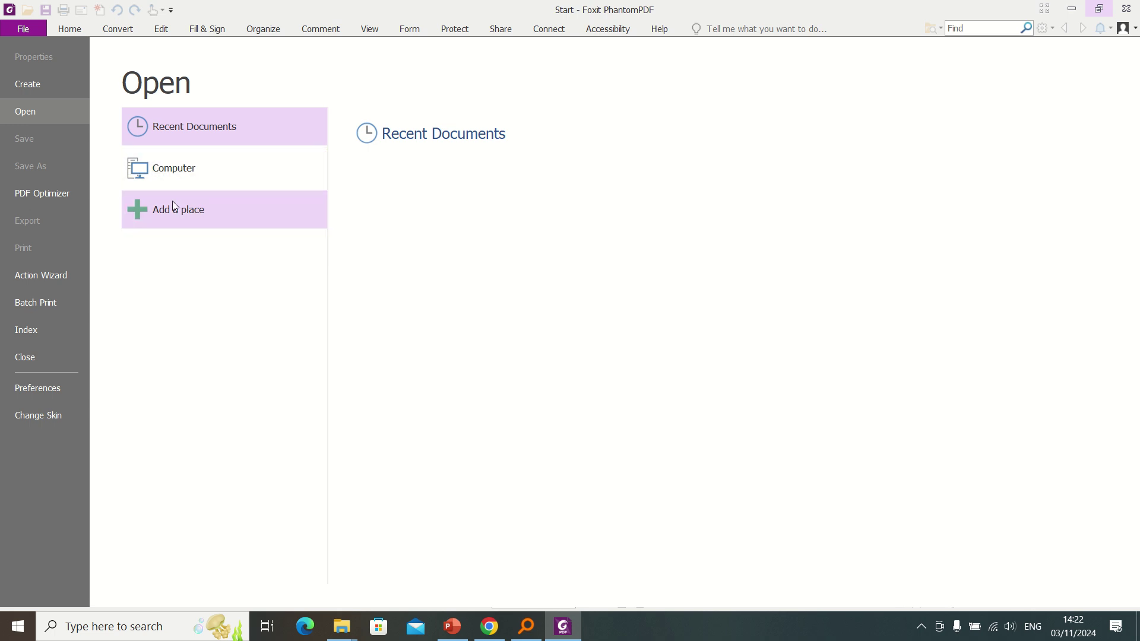
pyautogui.click(196, 174)
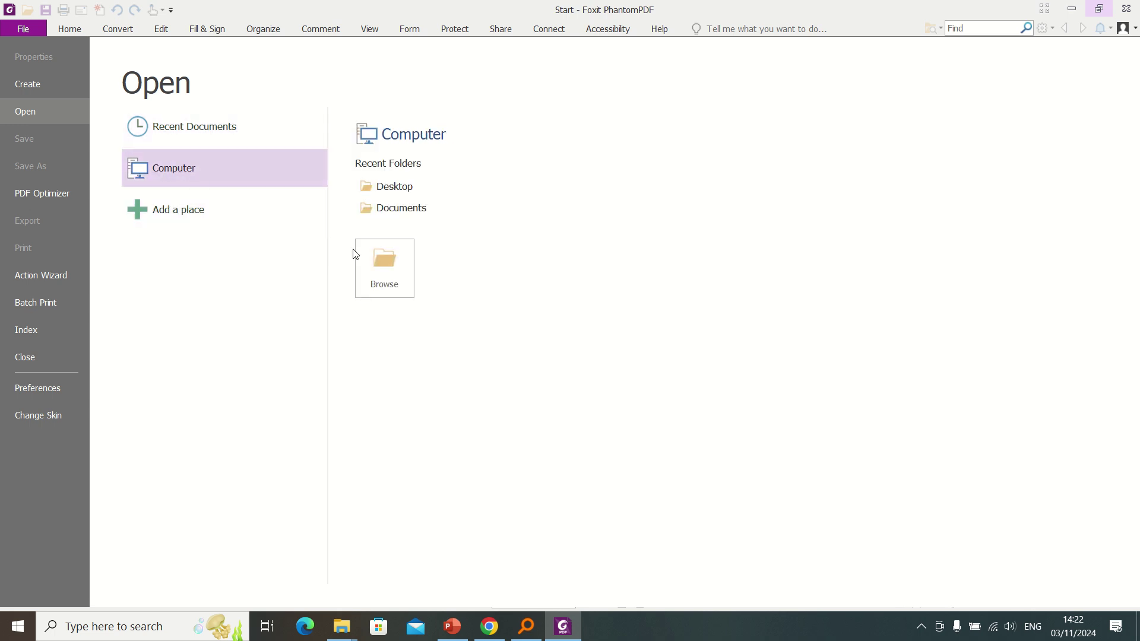
pyautogui.click(369, 267)
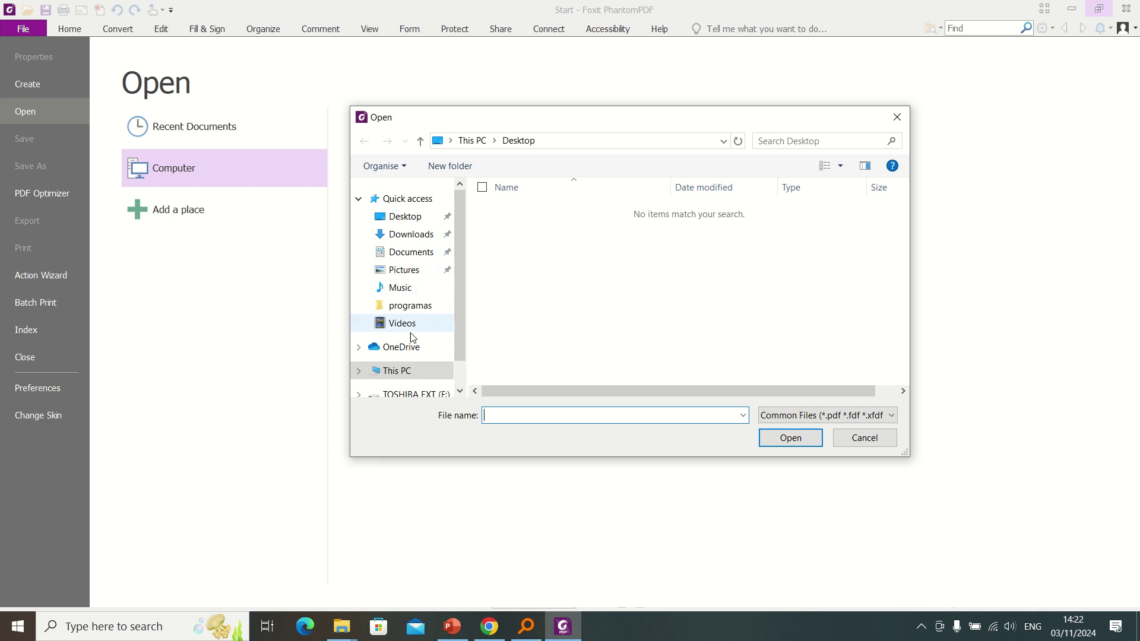
pyautogui.scroll(-1, 409, 329)
pyautogui.scroll(1, 404, 320)
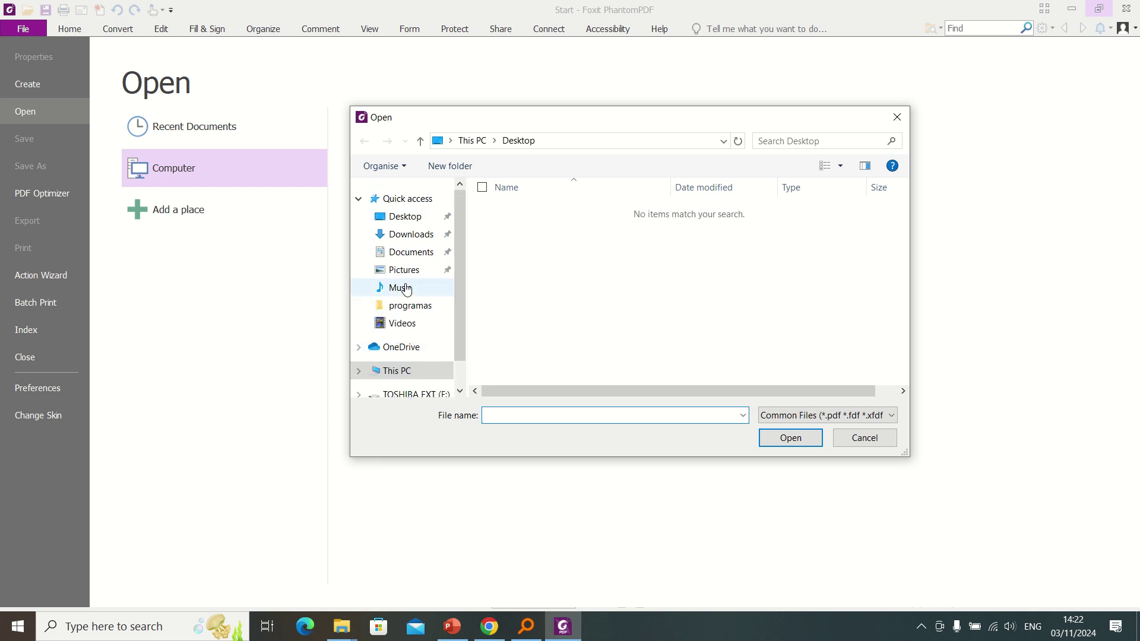
pyautogui.click(411, 234)
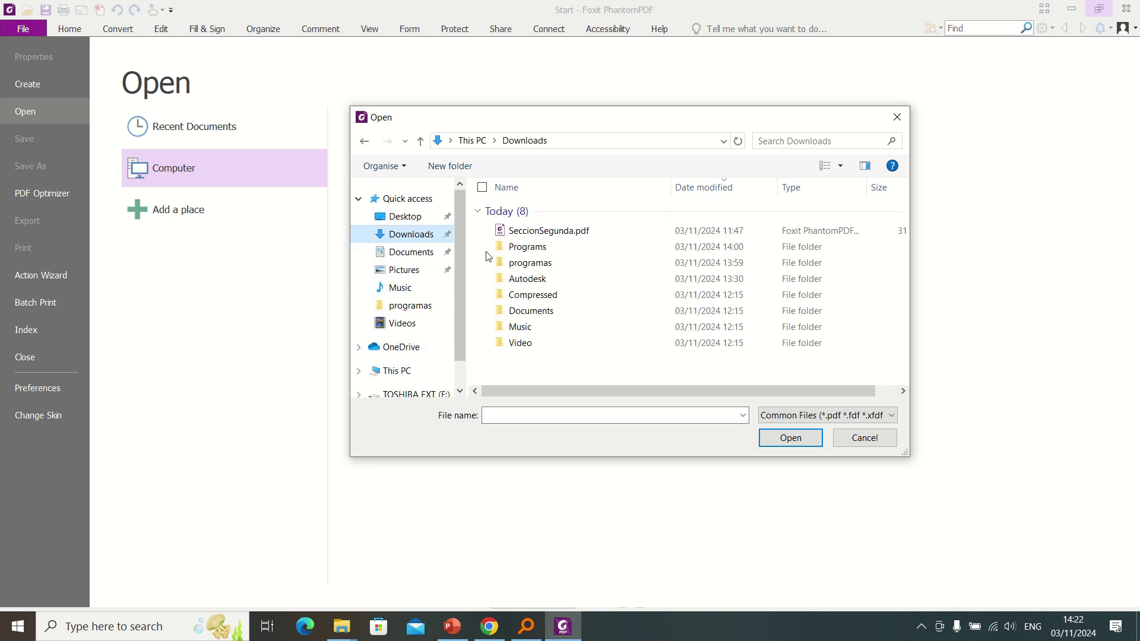
pyautogui.click(534, 231)
pyautogui.click(791, 438)
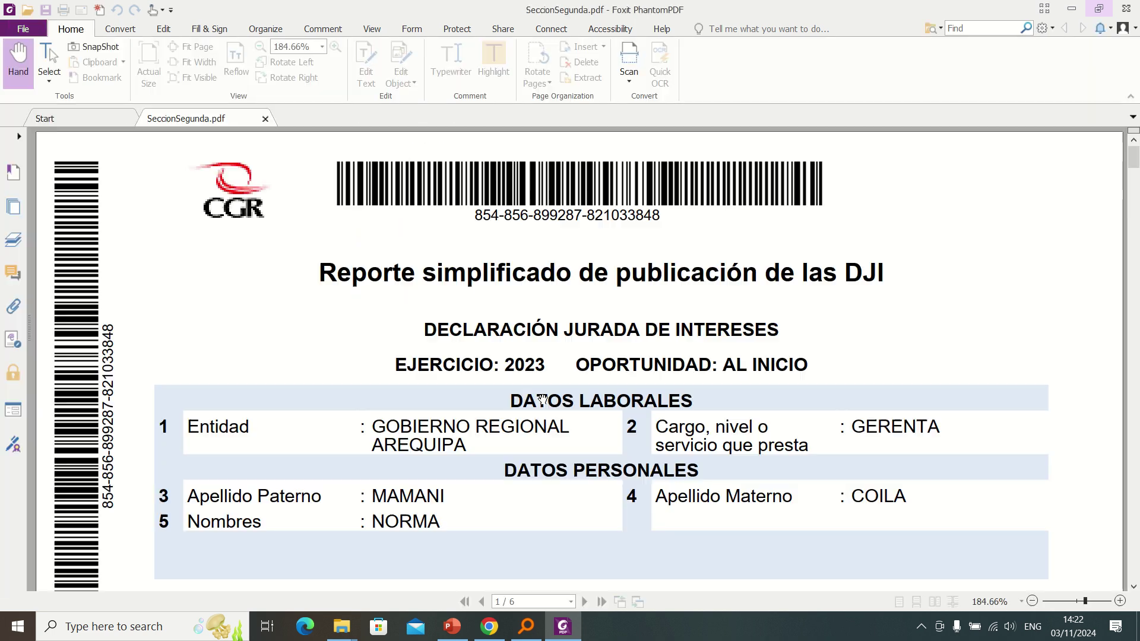
# Look through the first two pages of SeccionSegunda.pdf to check how the document displays.
pyautogui.scroll(-5, 543, 394)
pyautogui.scroll(-6, 544, 392)
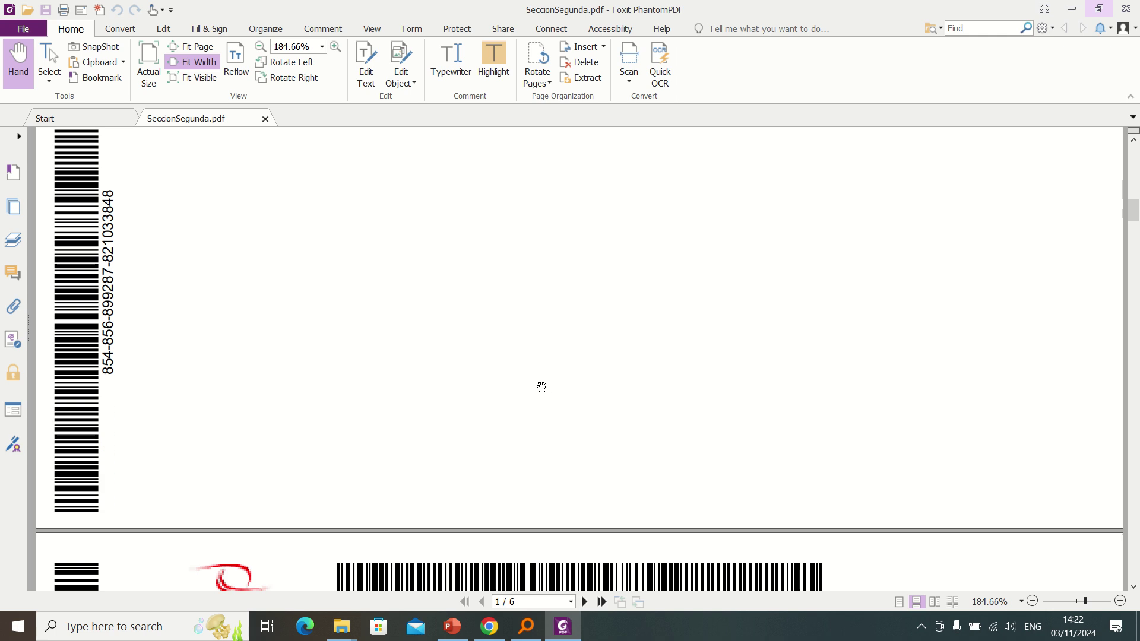
pyautogui.scroll(3, 542, 387)
pyautogui.scroll(-3, 542, 387)
pyautogui.scroll(-3, 544, 386)
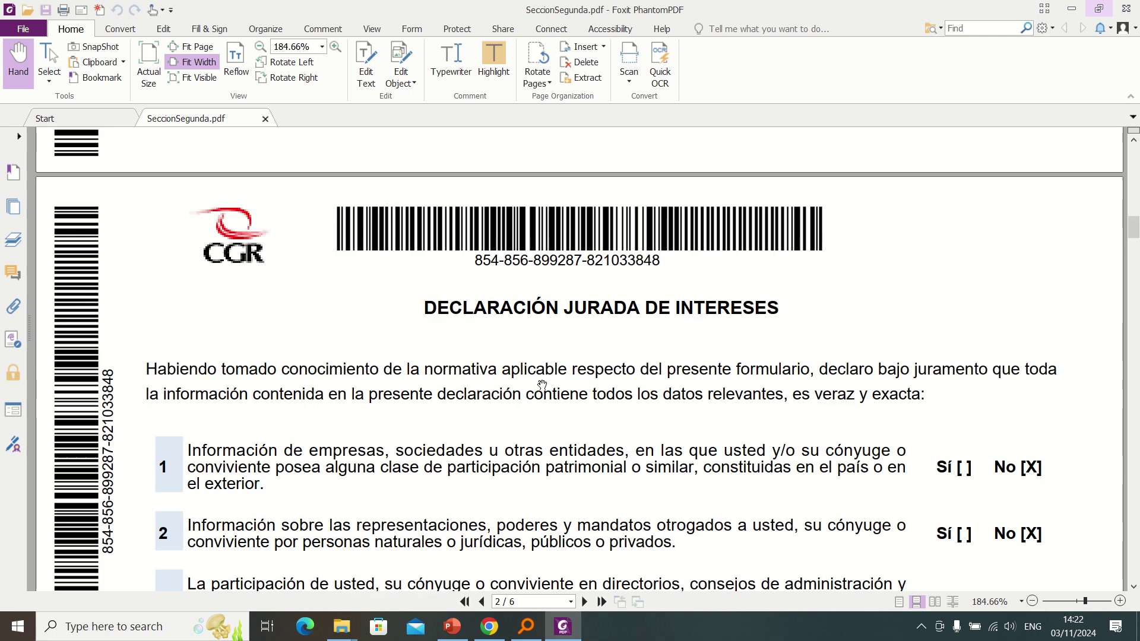
pyautogui.scroll(5, 542, 391)
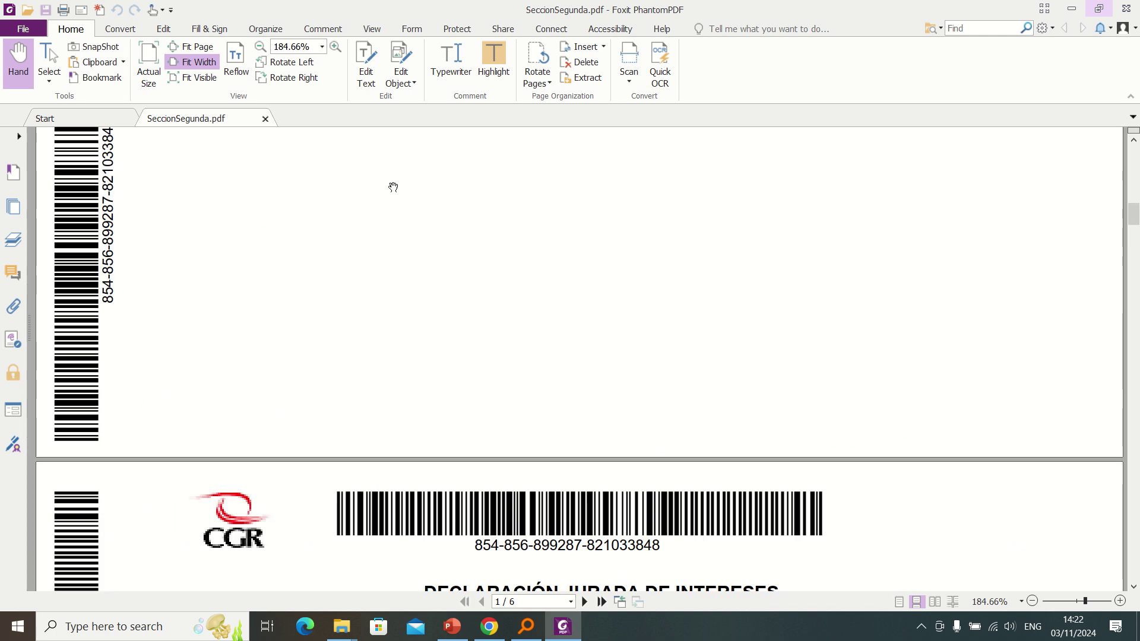
# Examine the available conversion, editing and ConnectedPDF commands, including the MS Office export formats.
pyautogui.click(119, 28)
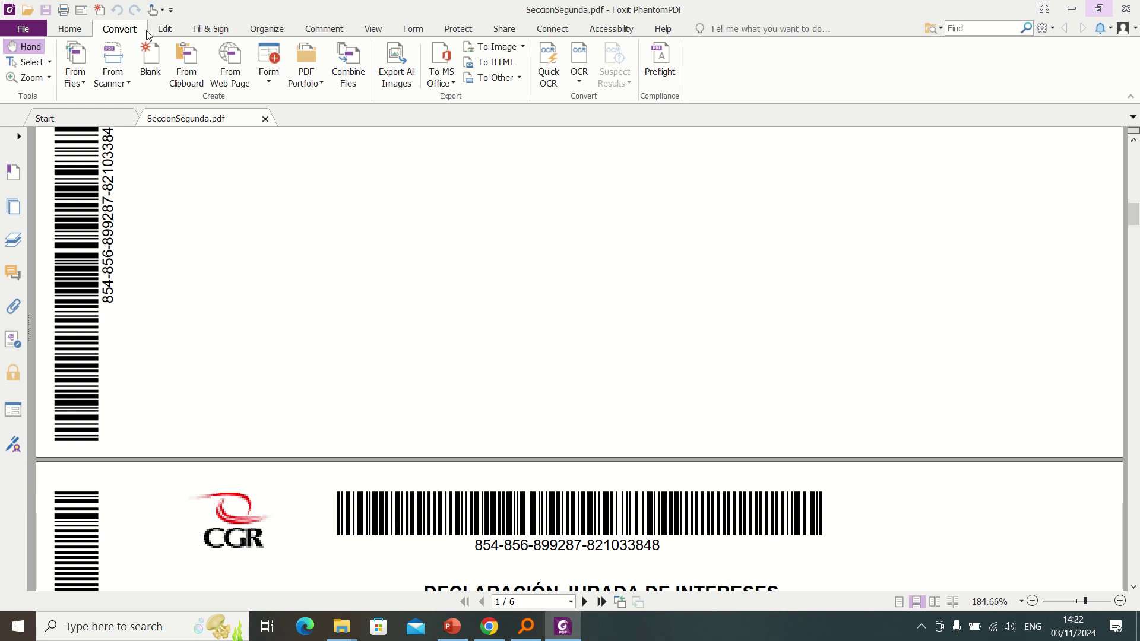
pyautogui.click(165, 30)
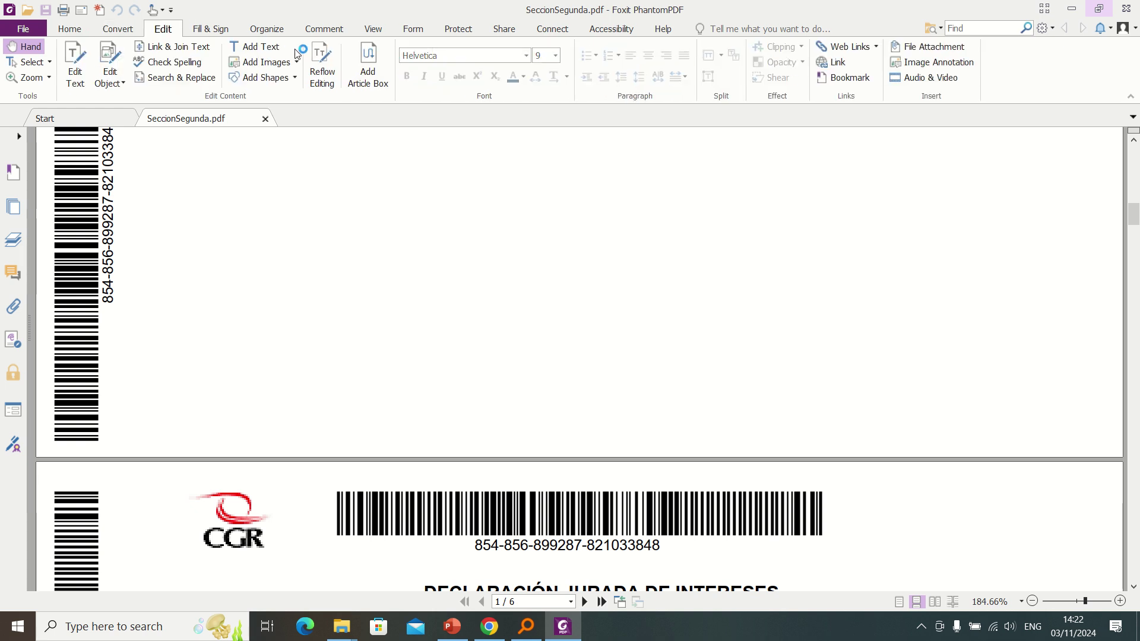
pyautogui.click(111, 32)
pyautogui.click(449, 82)
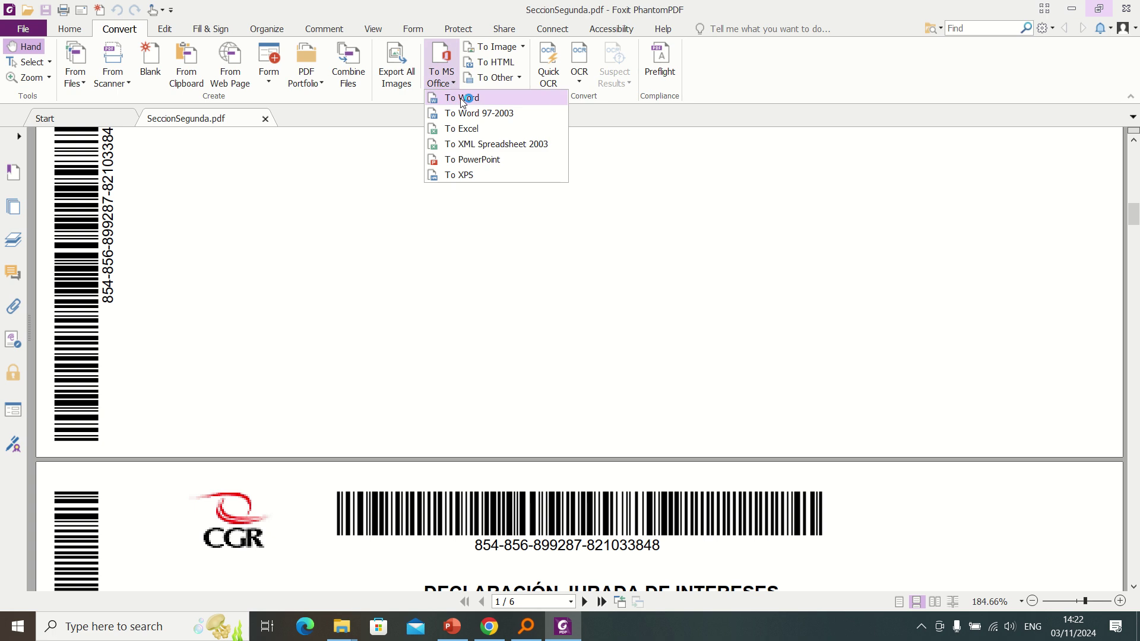
pyautogui.click(331, 221)
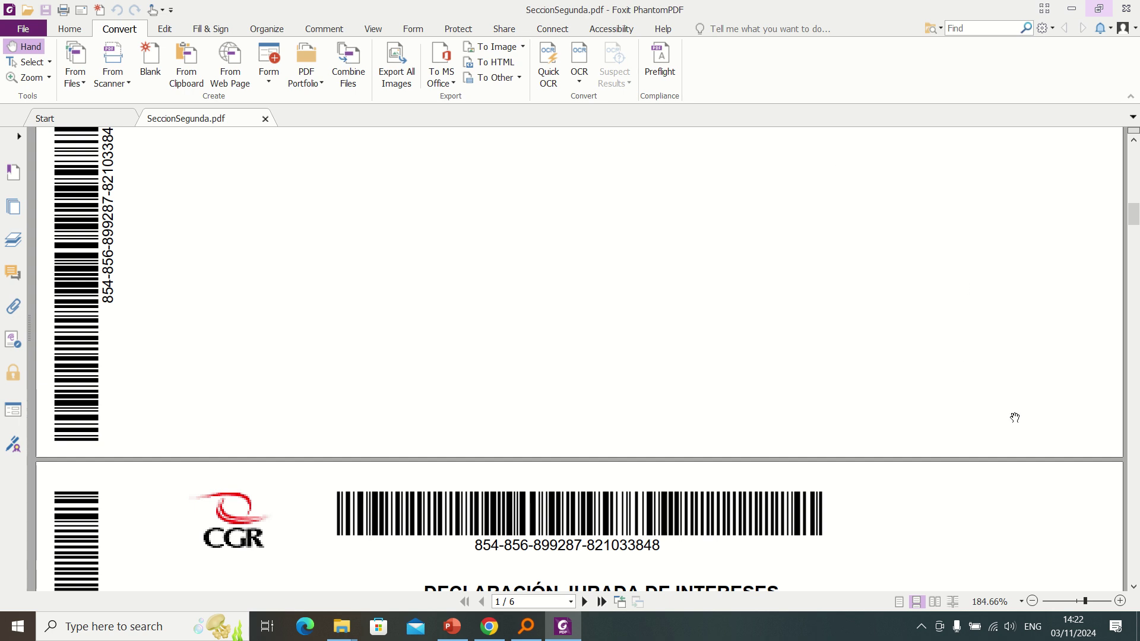
pyautogui.click(550, 29)
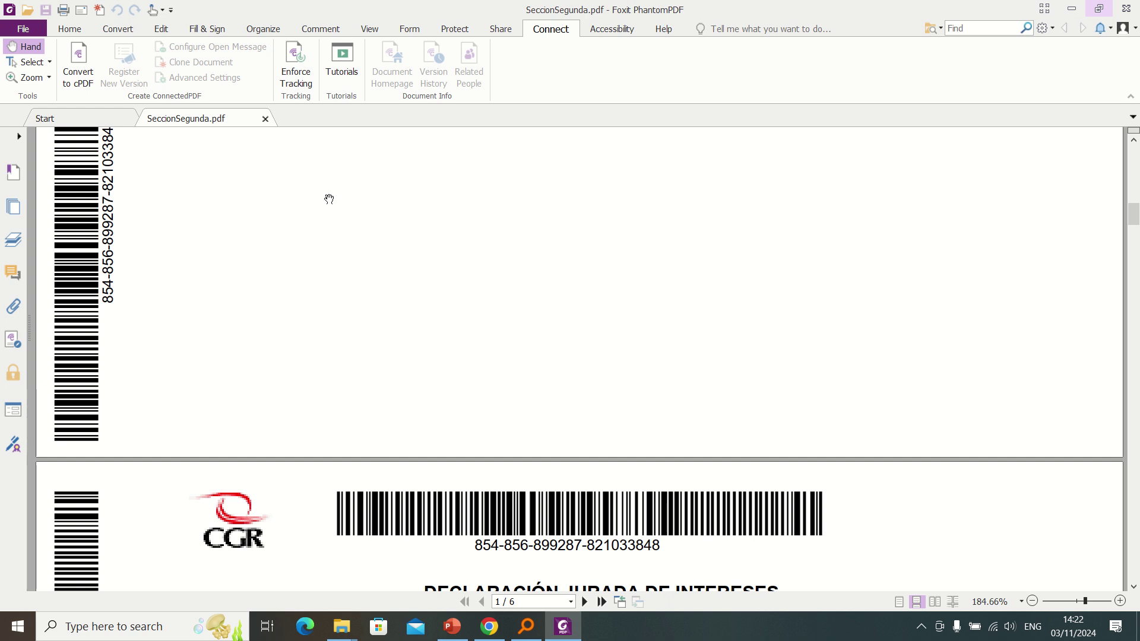
pyautogui.scroll(4, 357, 298)
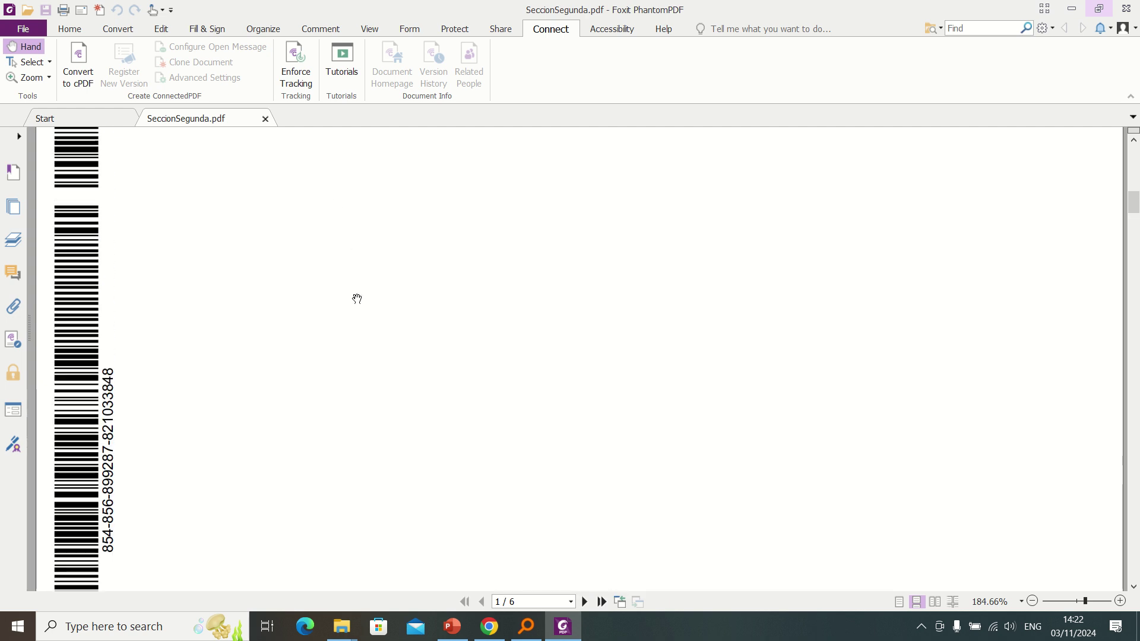